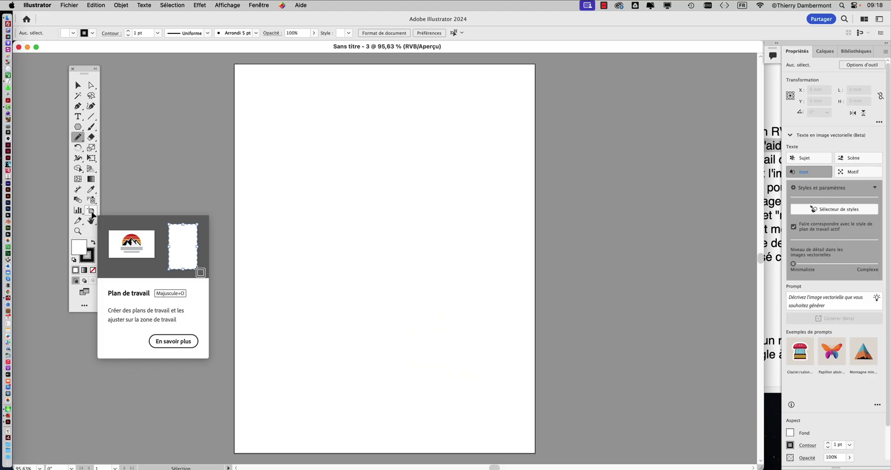
# - Switch to the TextEdit procedure and highlight the passage about keeping a front-view lion image in sight while drawing
pyautogui.click(776, 142)
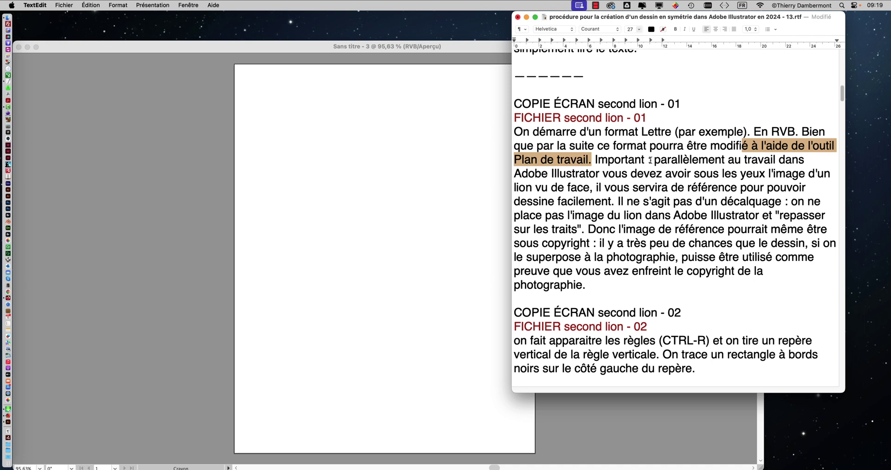
pyautogui.moveTo(653, 160); pyautogui.dragTo(636, 172)
pyautogui.moveTo(706, 174); pyautogui.dragTo(590, 188)
pyautogui.click(593, 187)
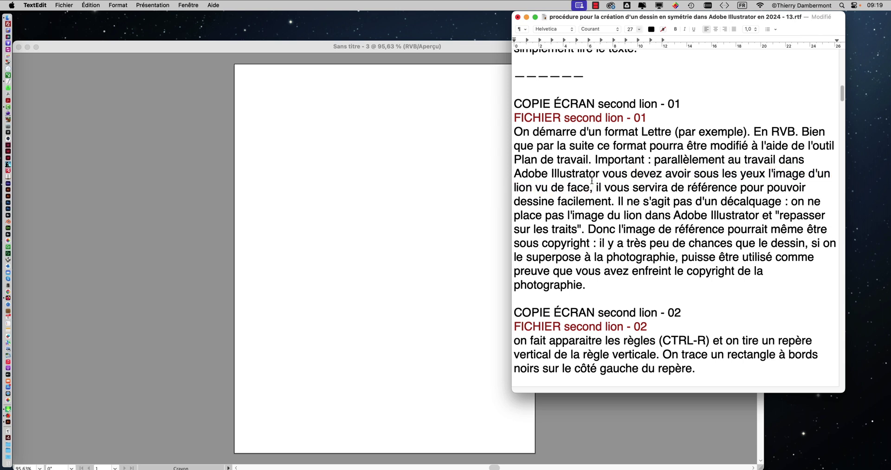
pyautogui.moveTo(655, 162); pyautogui.dragTo(589, 182)
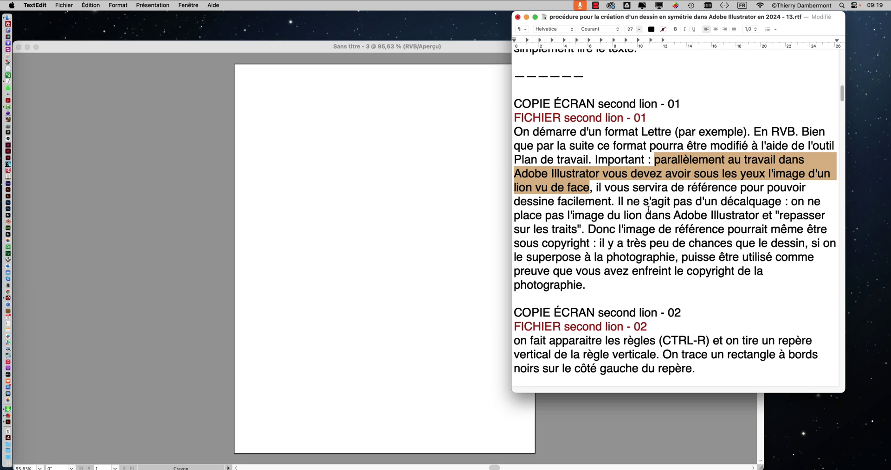
# - Correct "dessine" to "dessiner" in the sentence about using the lion image as a reference
pyautogui.moveTo(602, 188); pyautogui.dragTo(790, 189)
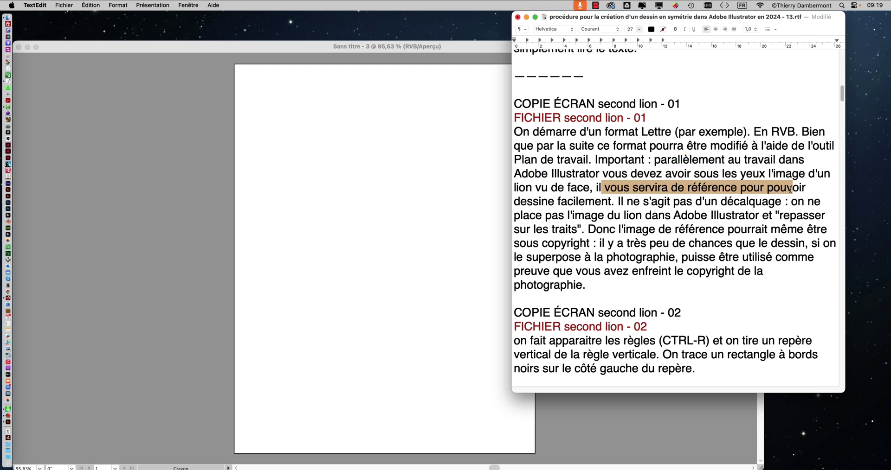
pyautogui.click(557, 201)
pyautogui.write('r')
# - Read the passages on not tracing the lion image and on the reference photo's copyright, through to the second lion - 02 instructions
pyautogui.moveTo(631, 202); pyautogui.dragTo(812, 215)
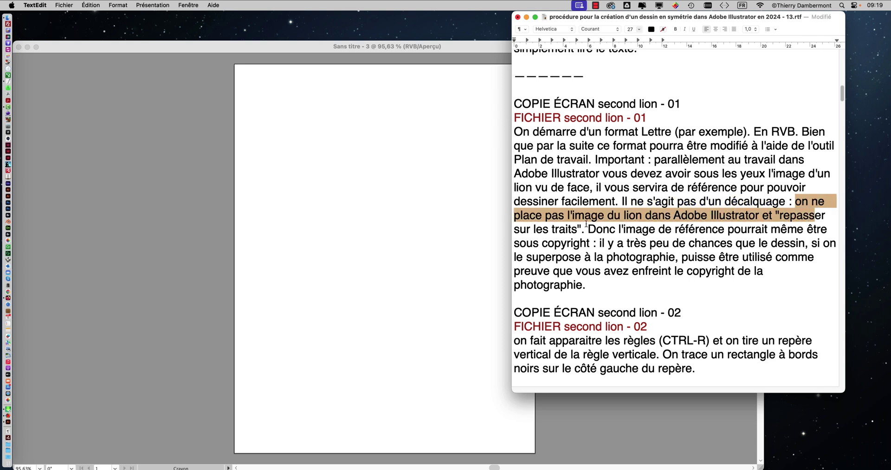
pyautogui.moveTo(534, 229); pyautogui.dragTo(580, 229)
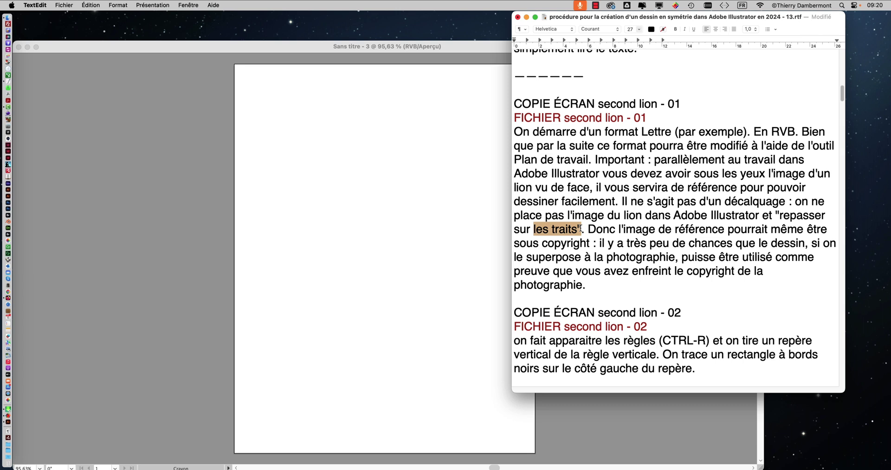
pyautogui.moveTo(587, 229); pyautogui.dragTo(798, 245)
pyautogui.moveTo(546, 258); pyautogui.dragTo(692, 273)
pyautogui.moveTo(610, 272); pyautogui.dragTo(763, 272)
pyautogui.moveTo(569, 285); pyautogui.dragTo(527, 257)
pyautogui.click(581, 285)
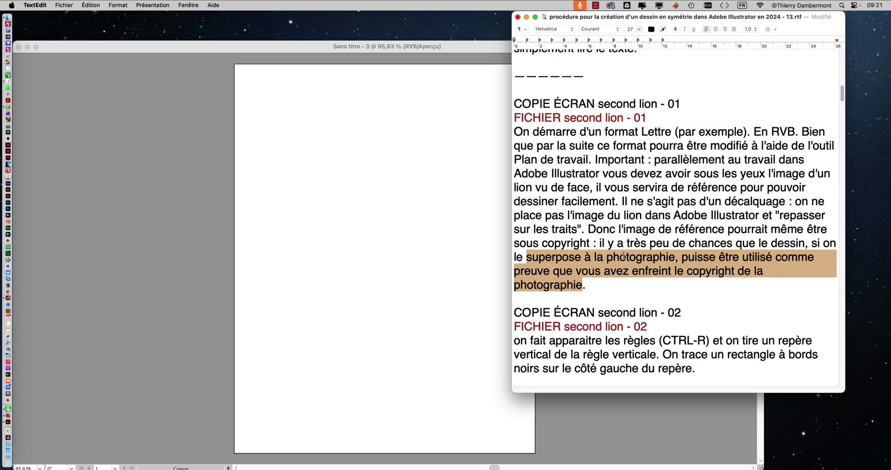
pyautogui.scroll(-1, 619, 265)
pyautogui.scroll(-6, 624, 257)
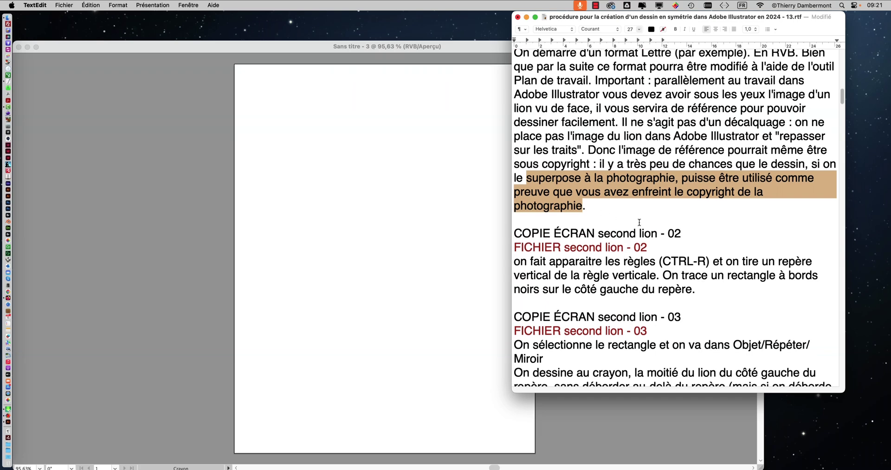
# - Switch to Firefox, enlarge its window to fill the screen width and open Bing
pyautogui.click(347, 86)
pyautogui.moveTo(12, 270)
pyautogui.click(19, 301)
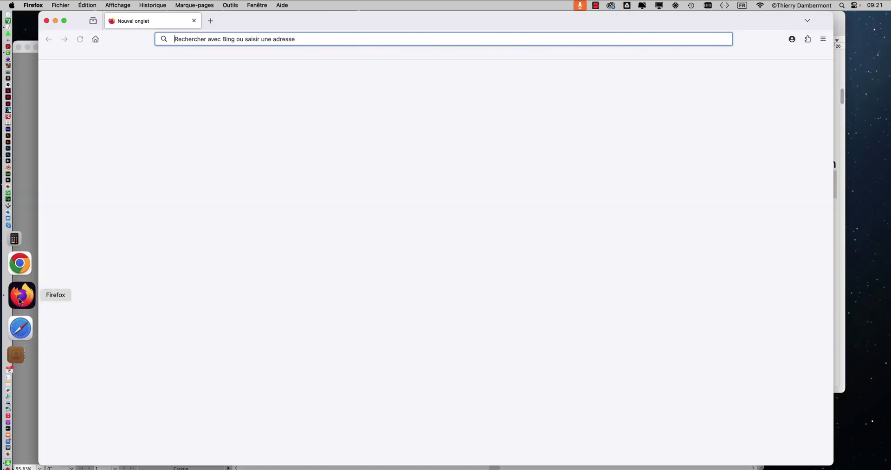
pyautogui.moveTo(230, 22); pyautogui.dragTo(202, 21)
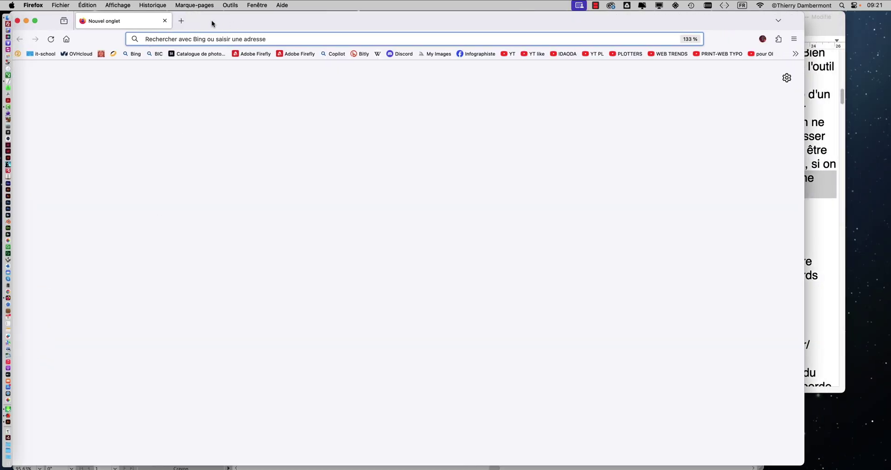
pyautogui.moveTo(803, 466); pyautogui.dragTo(889, 469)
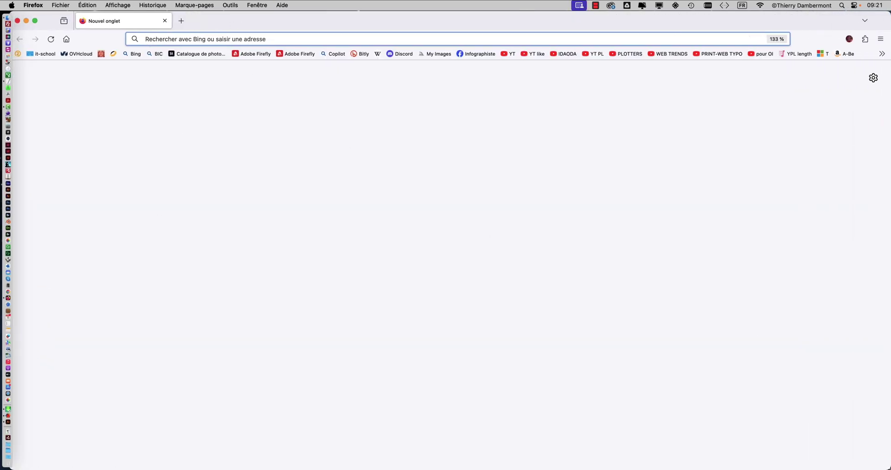
pyautogui.click(137, 54)
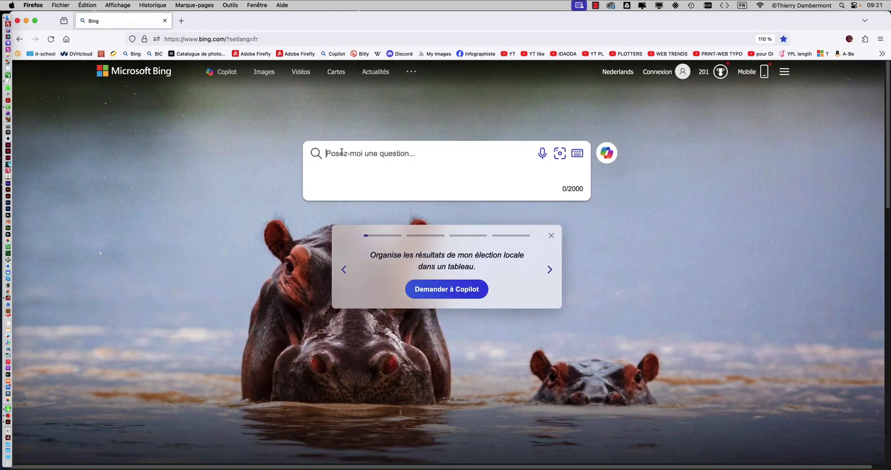
# - Search Bing for "lion face view" and show the image results
pyautogui.click(341, 153)
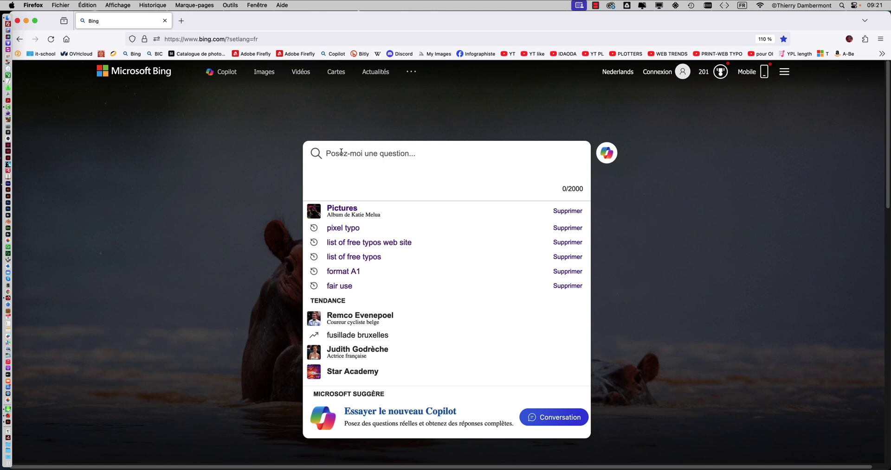
pyautogui.write('lio')
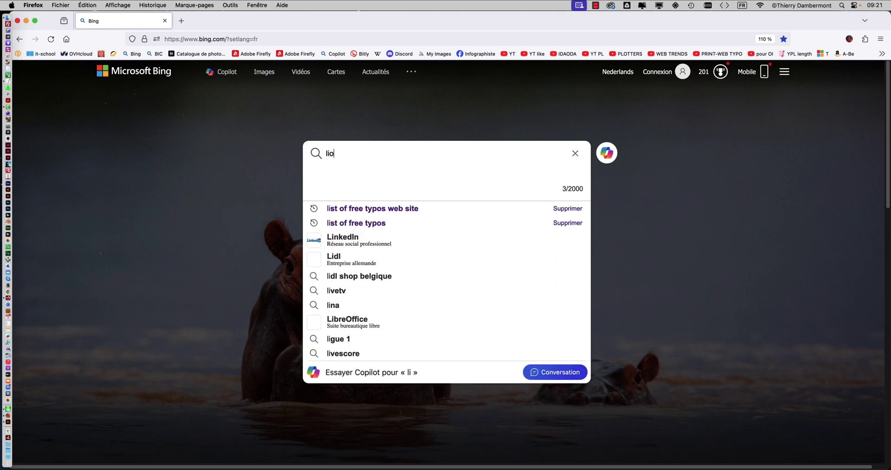
pyautogui.write('n face view')
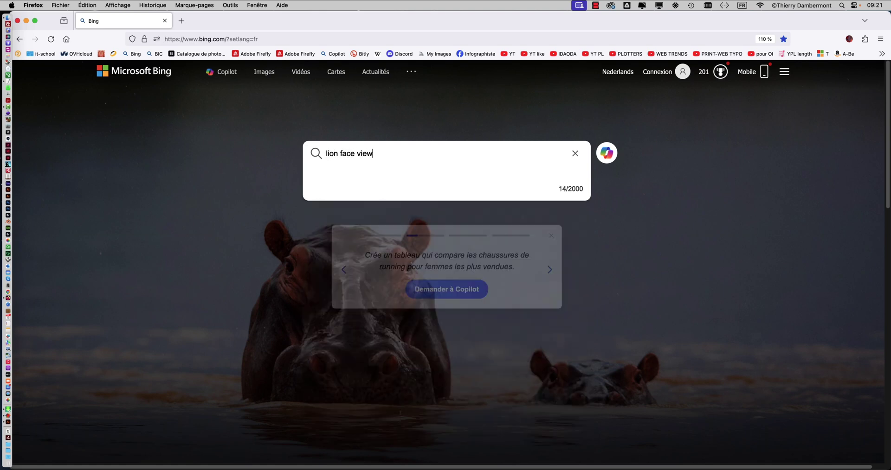
pyautogui.press('Return')
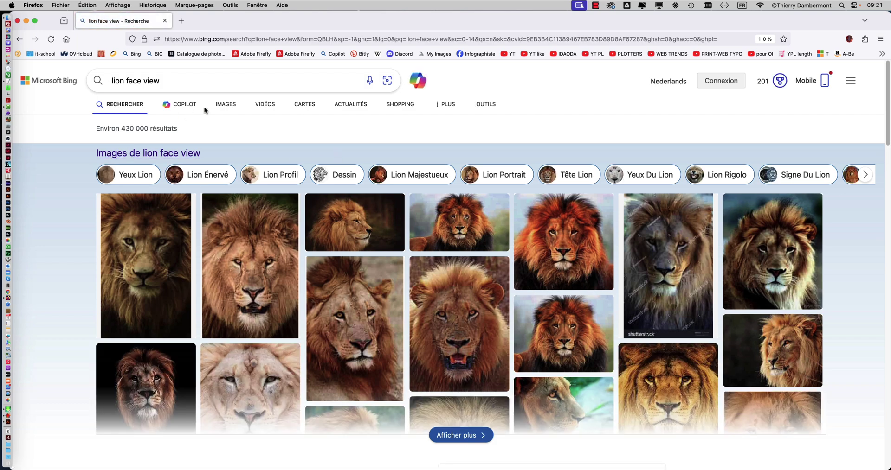
pyautogui.click(227, 104)
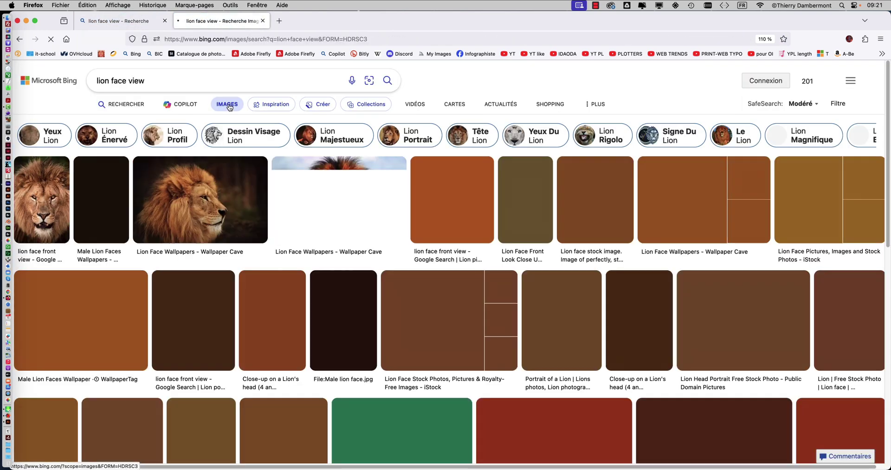
# - Browse the lion images and filter them by the licence Domaine public
pyautogui.scroll(-5, 565, 194)
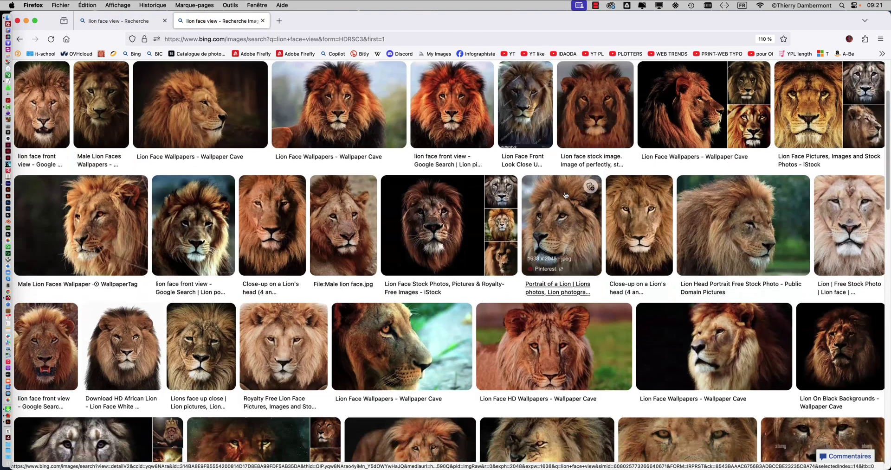
pyautogui.scroll(-4, 566, 195)
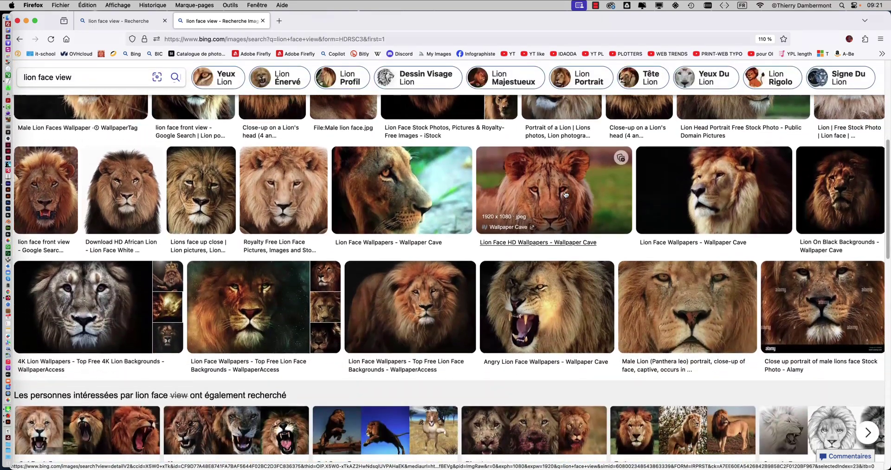
pyautogui.scroll(-3, 565, 195)
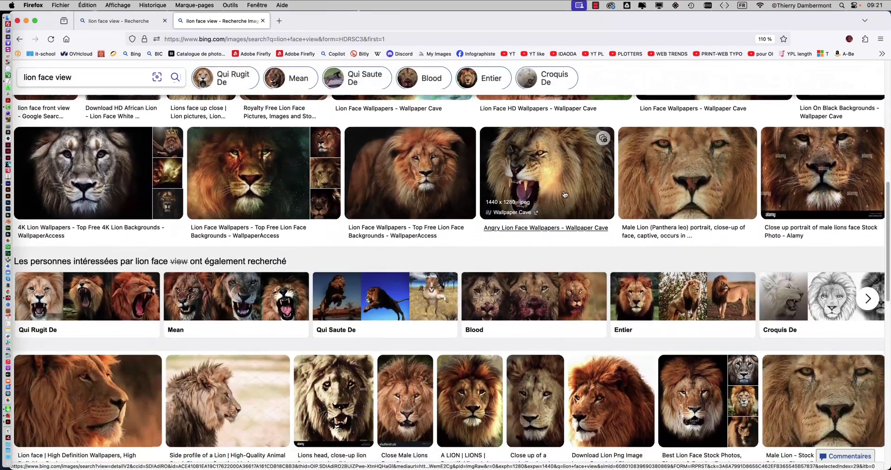
pyautogui.scroll(7, 563, 190)
pyautogui.scroll(3, 562, 190)
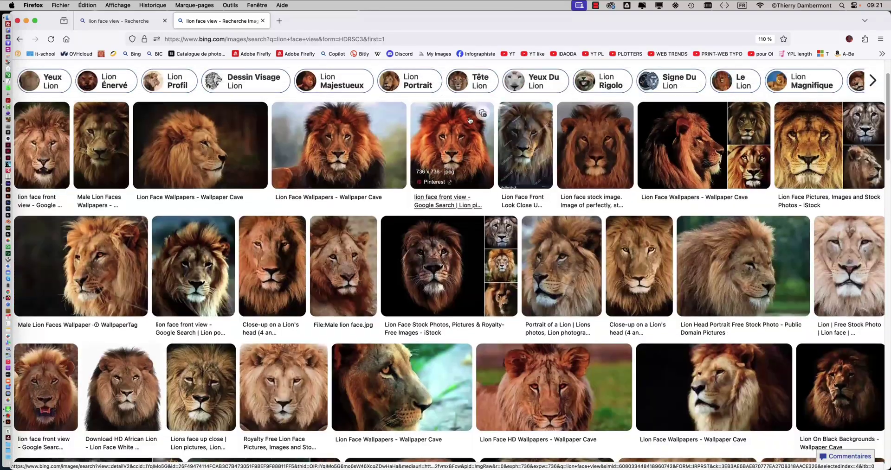
pyautogui.click(842, 107)
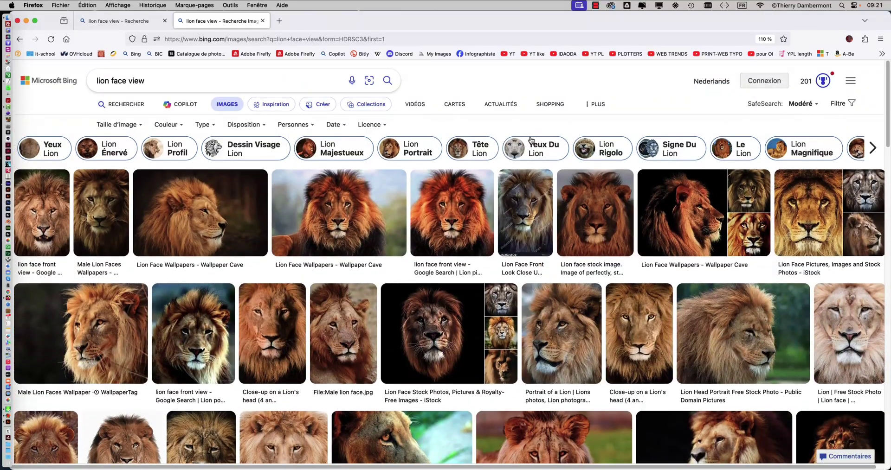
pyautogui.click(371, 130)
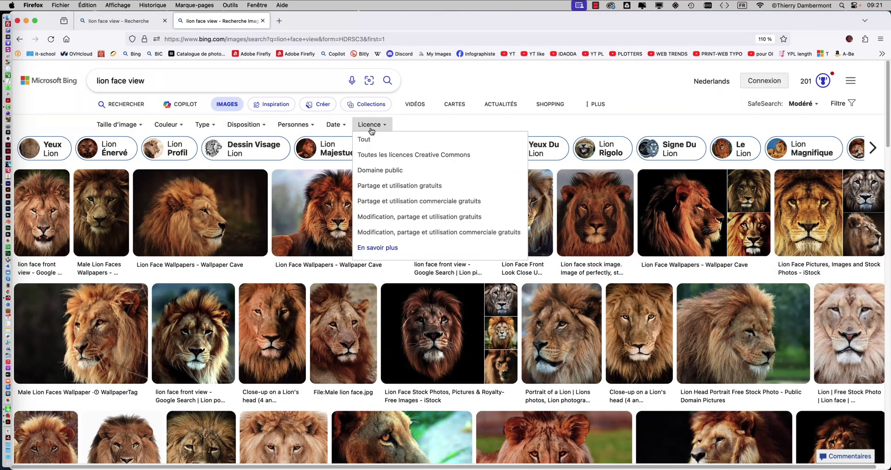
pyautogui.click(377, 170)
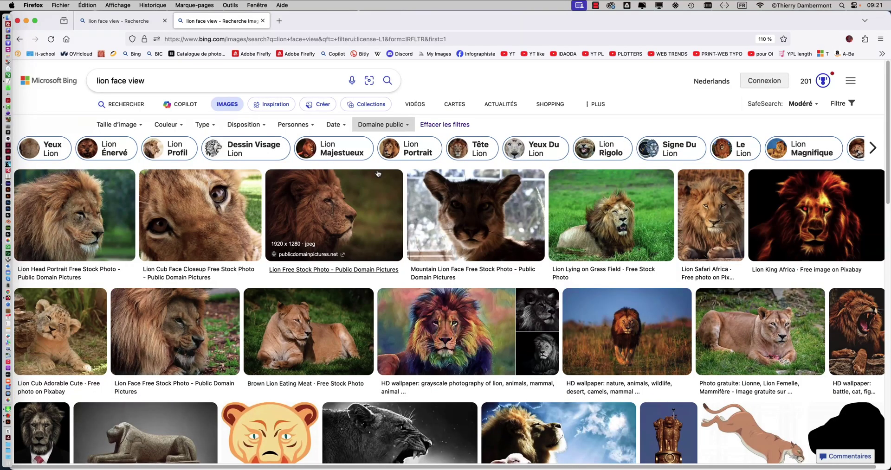
# - Review the filtered lion images and set the licence filter to Toutes les licences Creative Commons
pyautogui.scroll(-1, 468, 225)
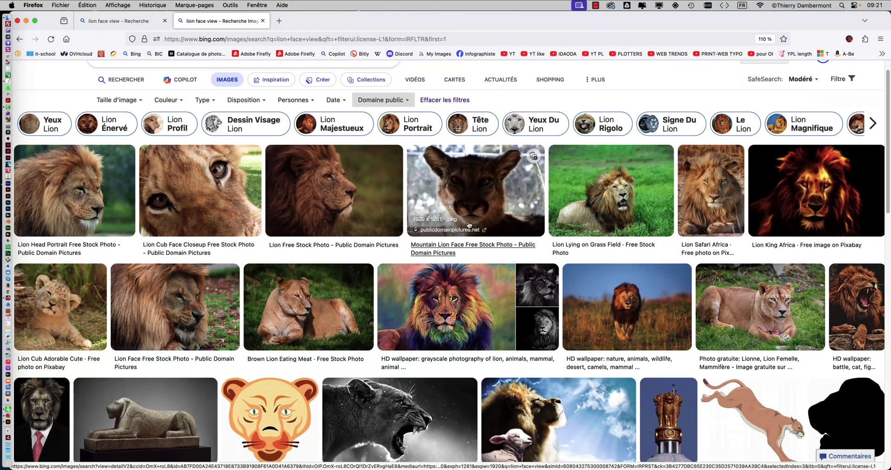
pyautogui.scroll(-1, 469, 225)
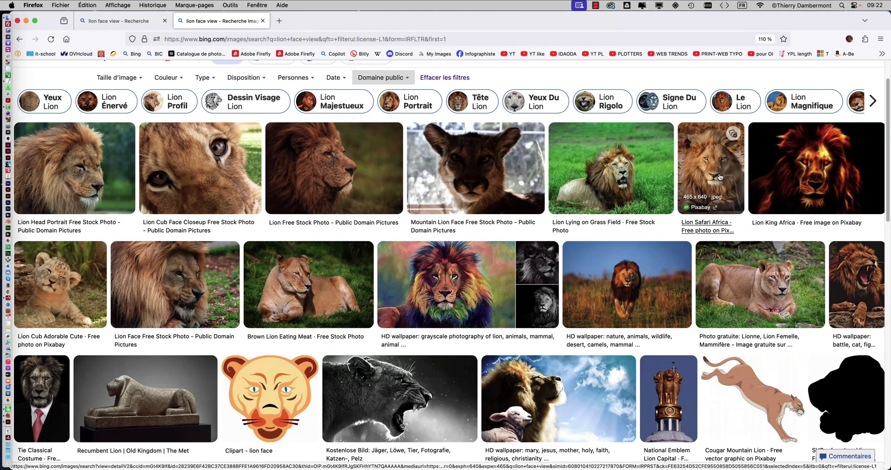
pyautogui.scroll(-1, 720, 177)
pyautogui.scroll(-2, 720, 177)
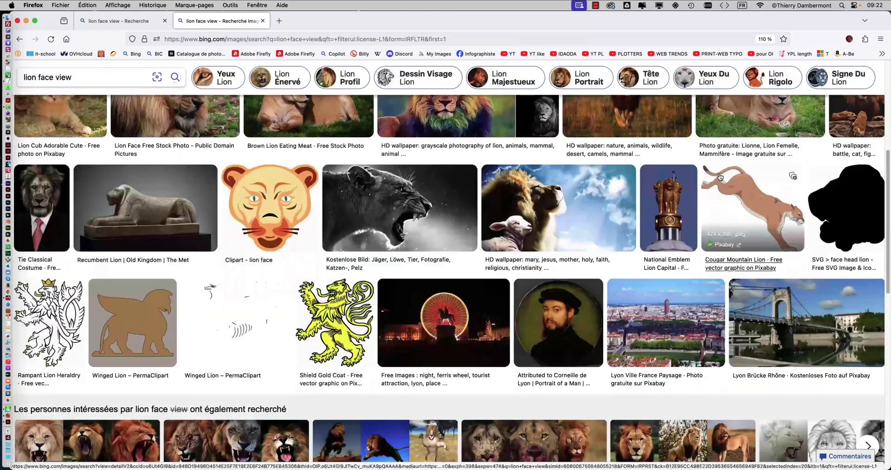
pyautogui.scroll(5, 719, 176)
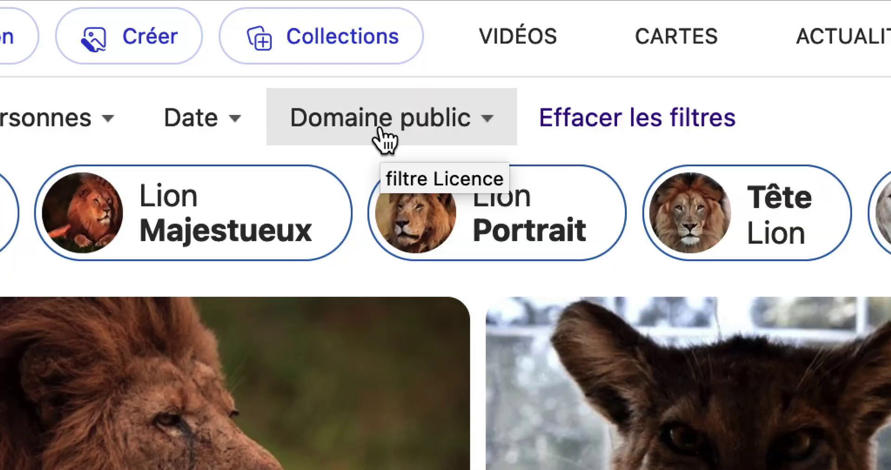
pyautogui.click(381, 129)
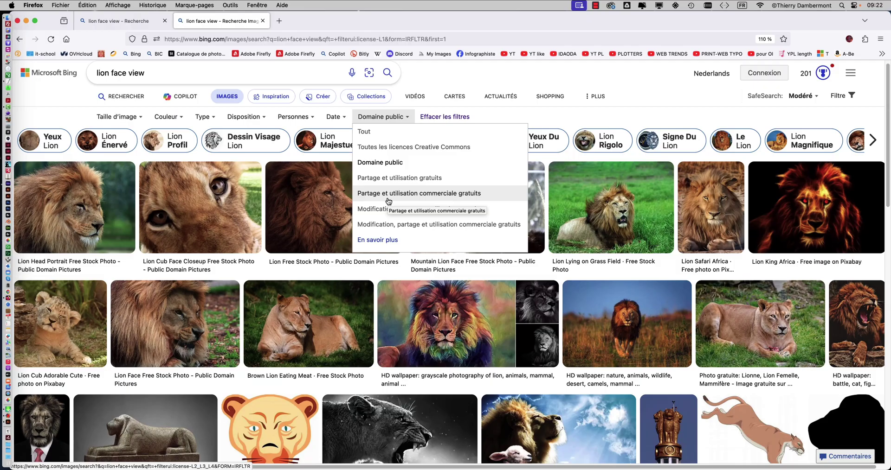
pyautogui.scroll(-1, 388, 207)
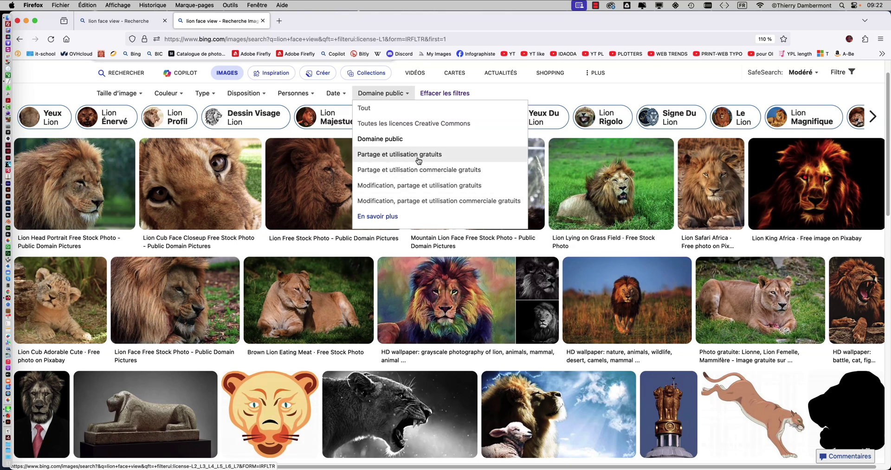
pyautogui.scroll(1, 411, 130)
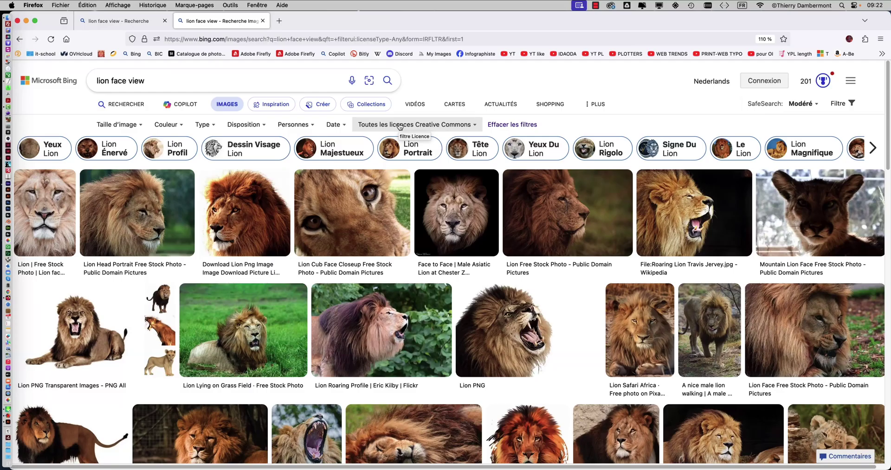
# - Save the "Lion Safari Africa" photo as lion-2923947_640.jpg in the "SYMÉTRIE ET PEINTURE DYNAMIQUE ET MOTIFS ET DÉGRADÉS" folder
pyautogui.scroll(-1, 468, 220)
pyautogui.scroll(-5, 468, 221)
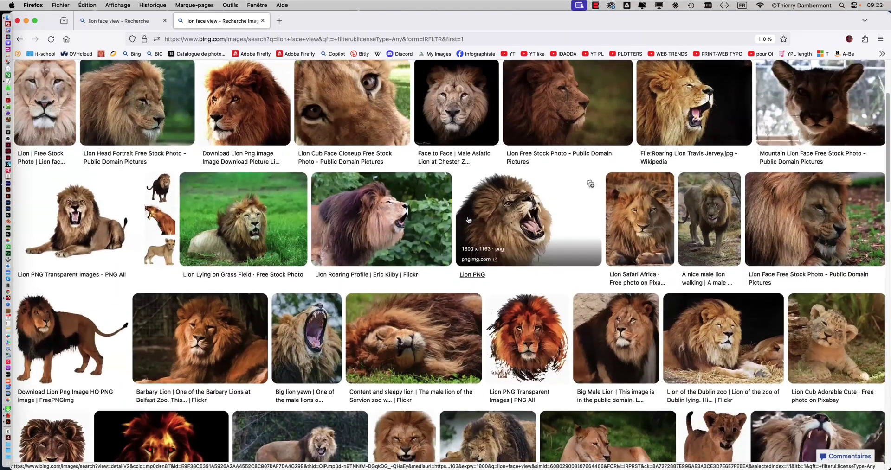
pyautogui.scroll(2, 469, 222)
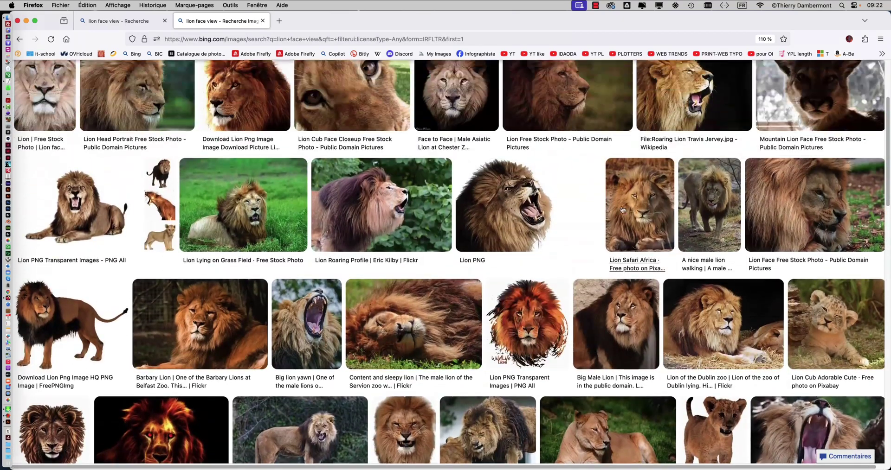
pyautogui.click(646, 207)
pyautogui.click(375, 365)
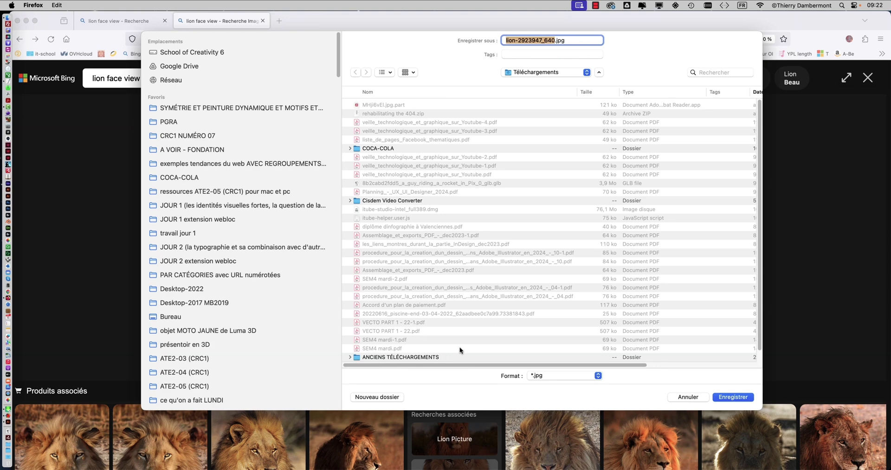
pyautogui.click(241, 108)
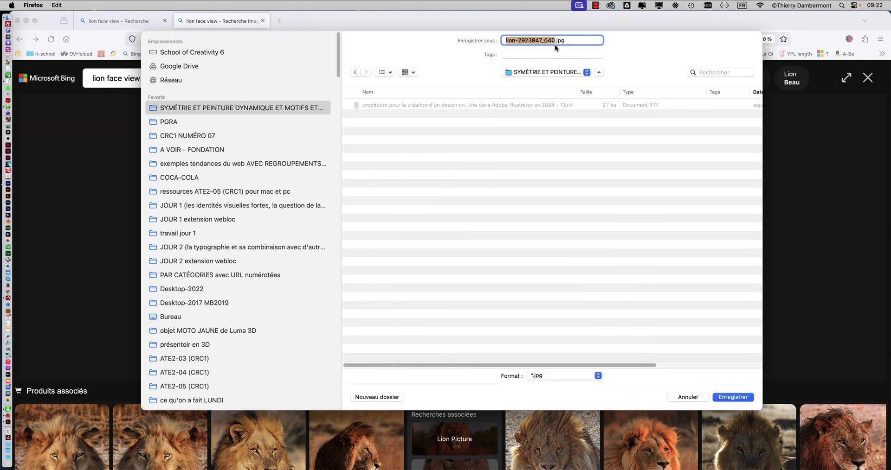
pyautogui.click(729, 398)
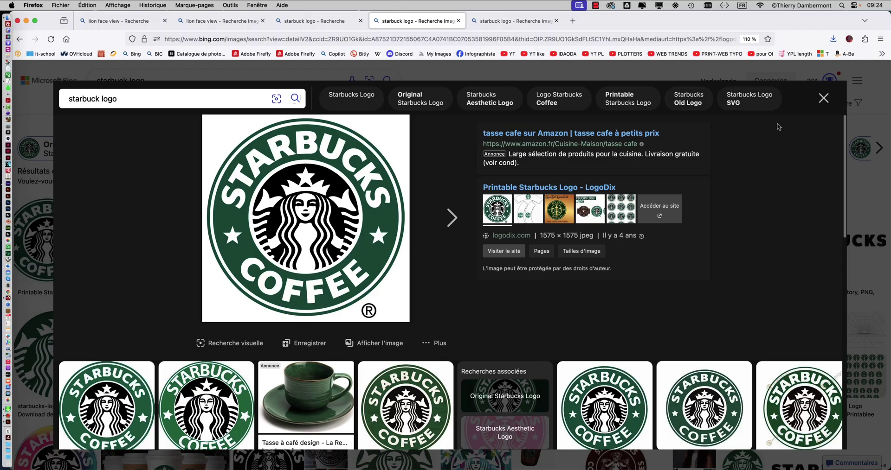
# - Close the Starbucks logo image view and its search tabs, then close the browser window
pyautogui.click(823, 95)
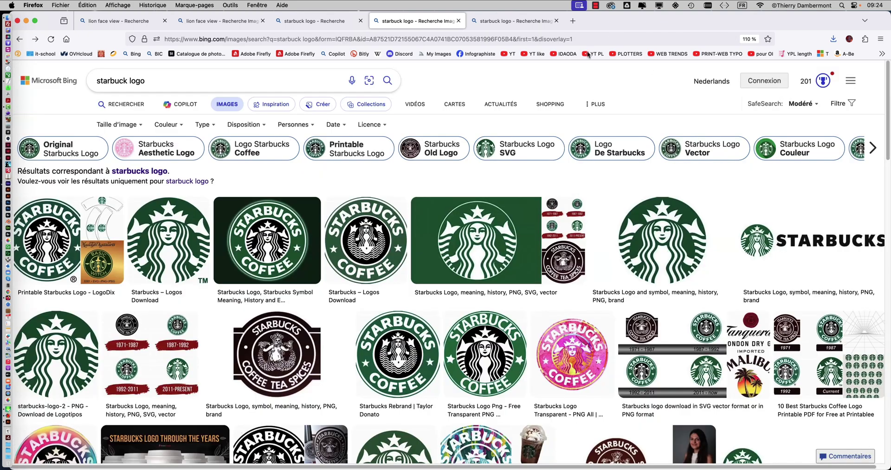
pyautogui.click(458, 21)
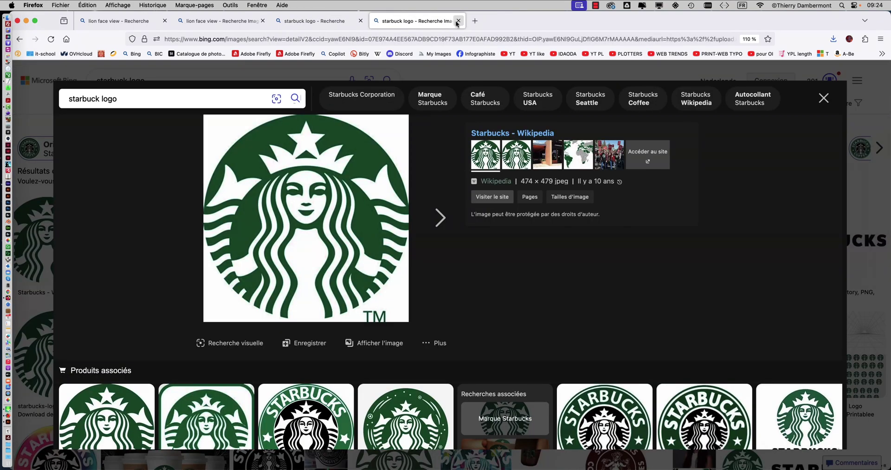
pyautogui.click(457, 21)
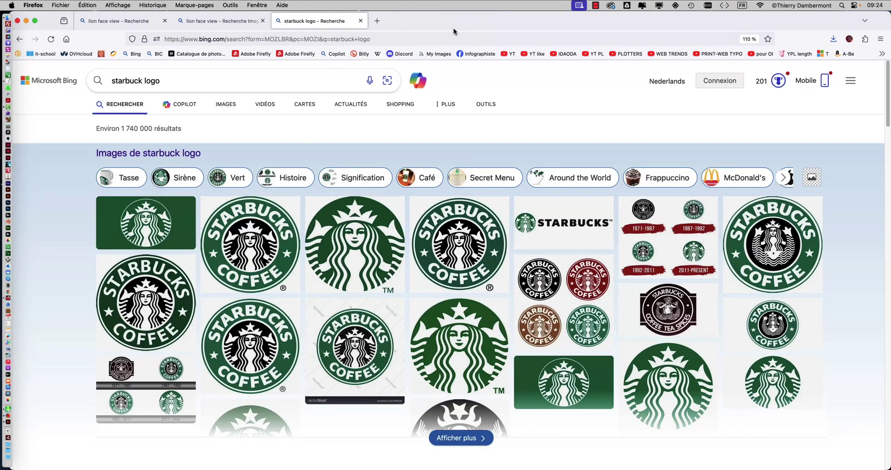
pyautogui.click(359, 23)
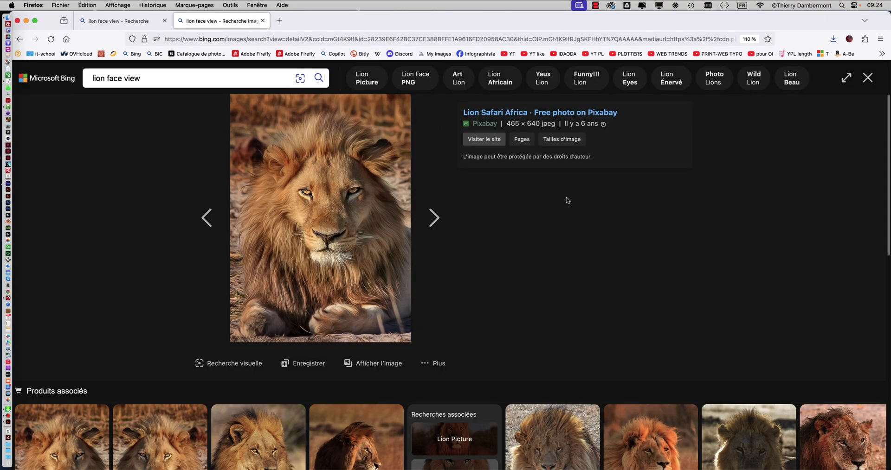
pyautogui.click(17, 22)
# - Return to the procedure document in TextEdit, then preview the saved lion-2923947_640.jpg in Finder
pyautogui.click(817, 221)
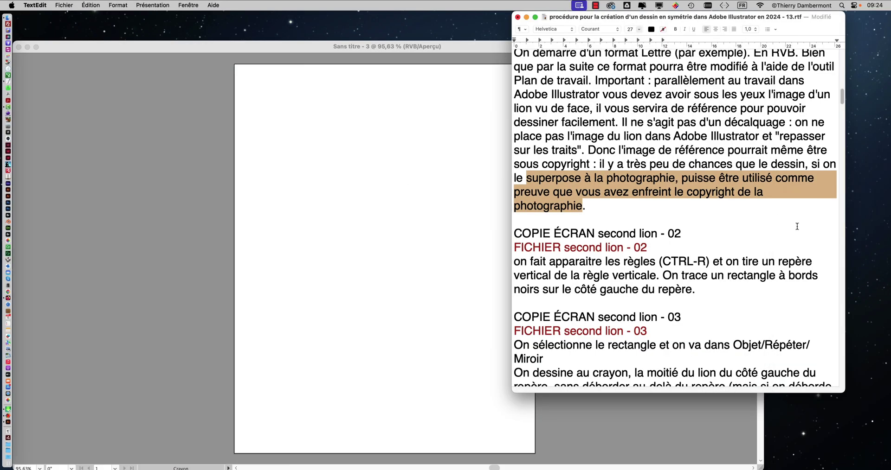
pyautogui.scroll(-4, 621, 217)
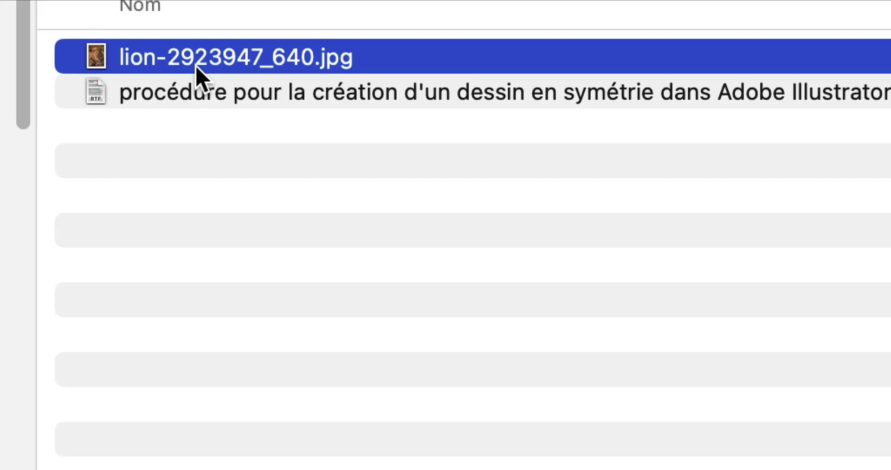
pyautogui.press('space')
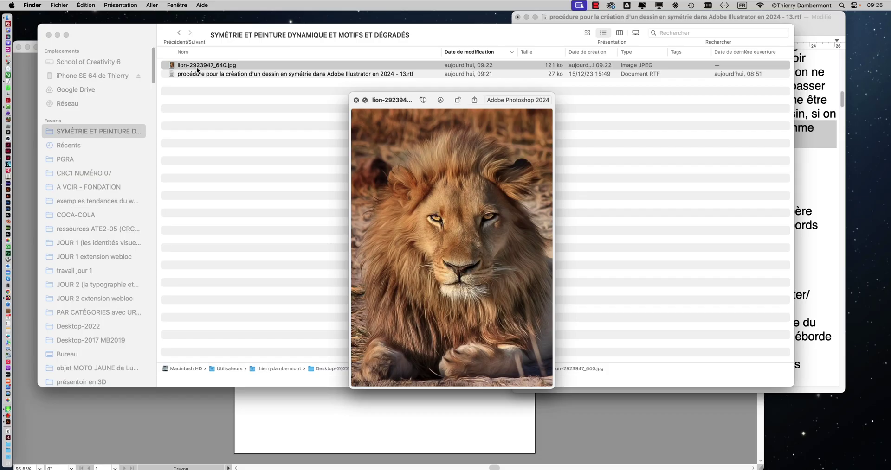
pyautogui.press('space')
pyautogui.press('space')
pyautogui.press('space')
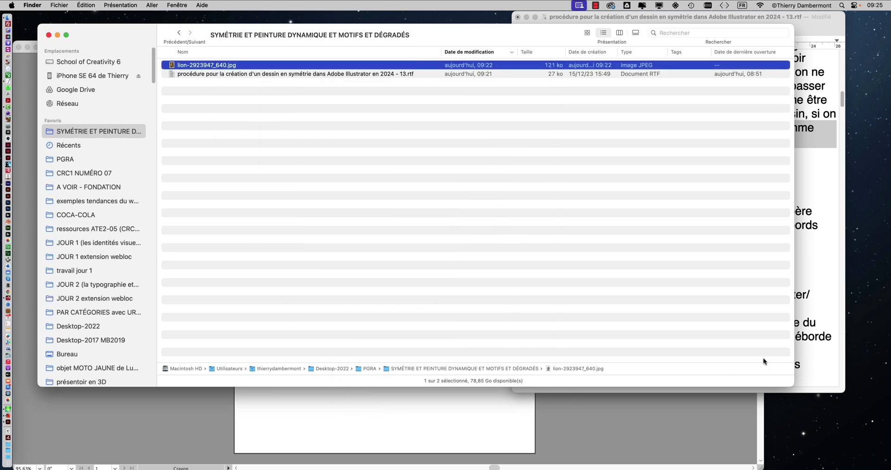
# - Switch to the procedure document in TextEdit and highlight the instructions about showing the rulers and placing a vertical guide
pyautogui.click(812, 280)
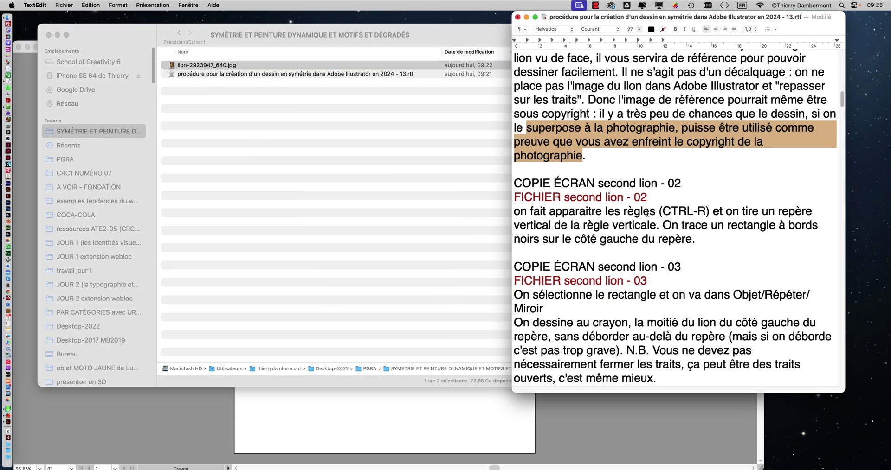
pyautogui.moveTo(532, 211); pyautogui.dragTo(762, 213)
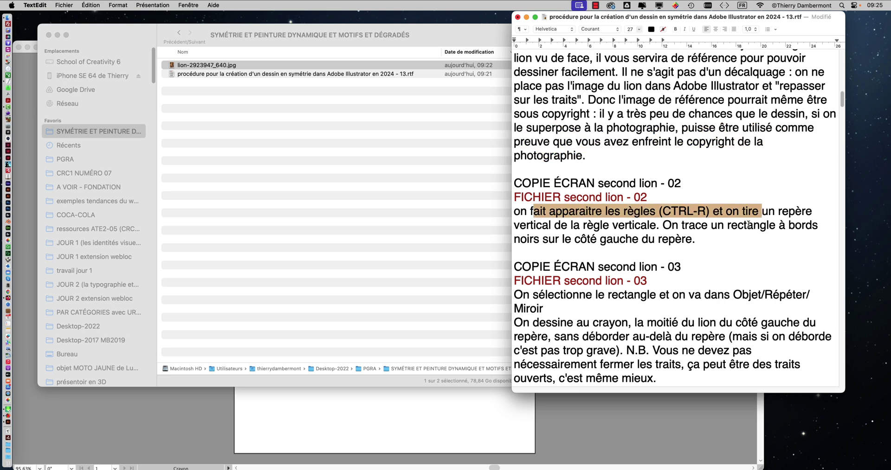
pyautogui.click(740, 212)
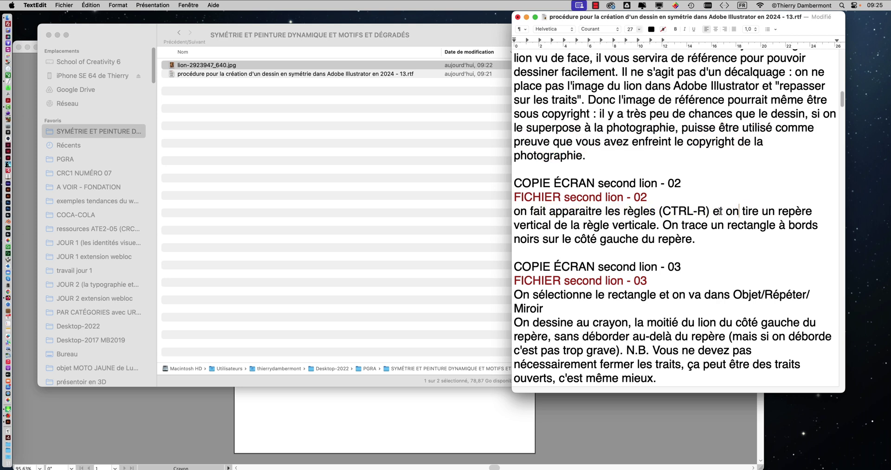
pyautogui.moveTo(723, 212); pyautogui.dragTo(656, 226)
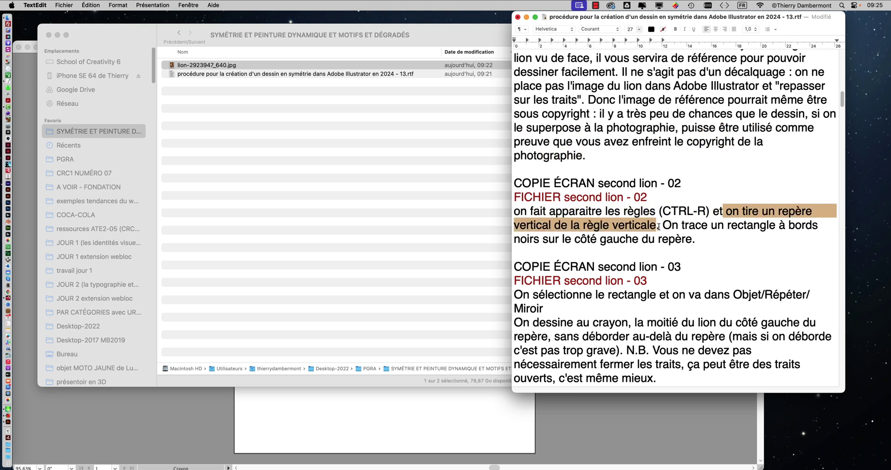
# - Switch to Illustrator, show the rulers and place a vertical guide at about X 107 mm, near the middle of the artboard
pyautogui.click(186, 399)
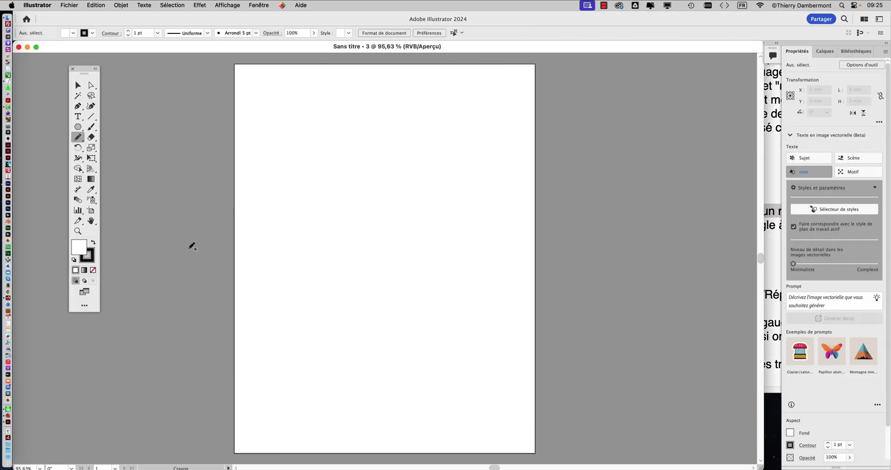
pyautogui.press('super')
pyautogui.press('super+r')
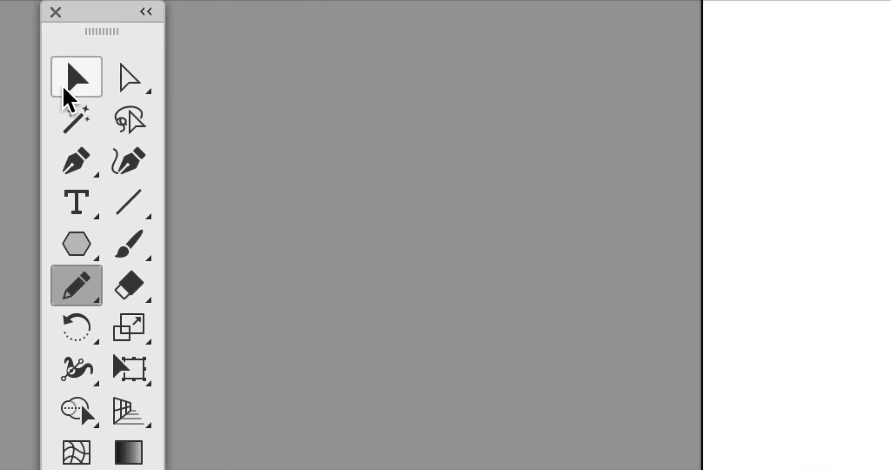
pyautogui.click(250, 88)
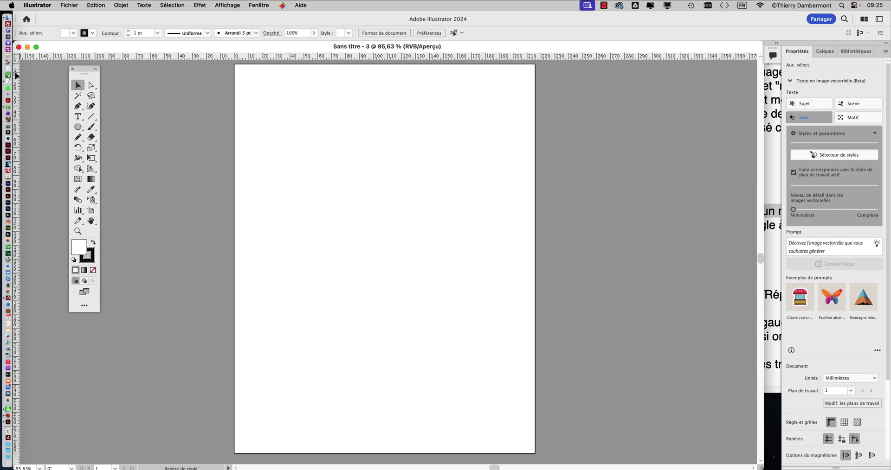
pyautogui.moveTo(16, 76); pyautogui.dragTo(383, 196)
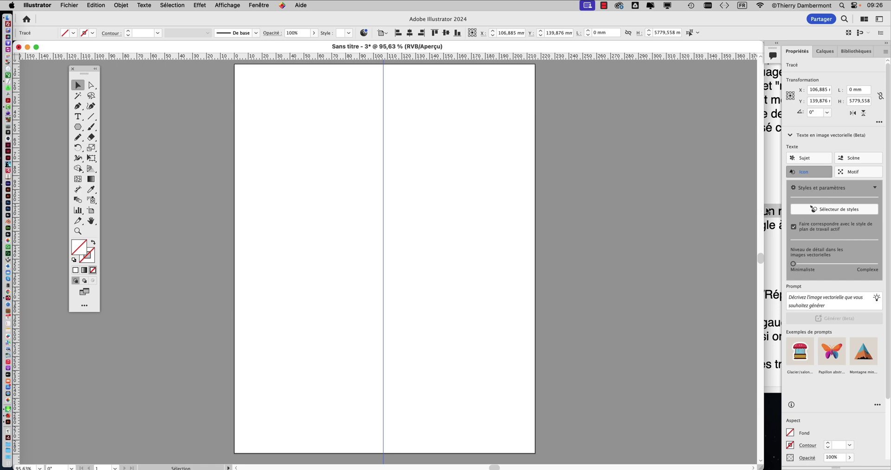
# - In the TextEdit procedure, insert the sentence "On verrouille ce repère." before "On trace un rectangle" under second lion - 02
pyautogui.click(769, 212)
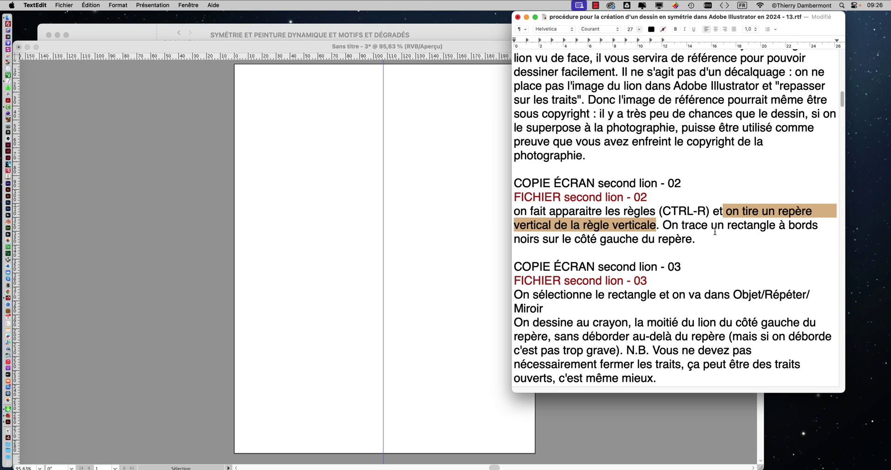
pyautogui.click(663, 225)
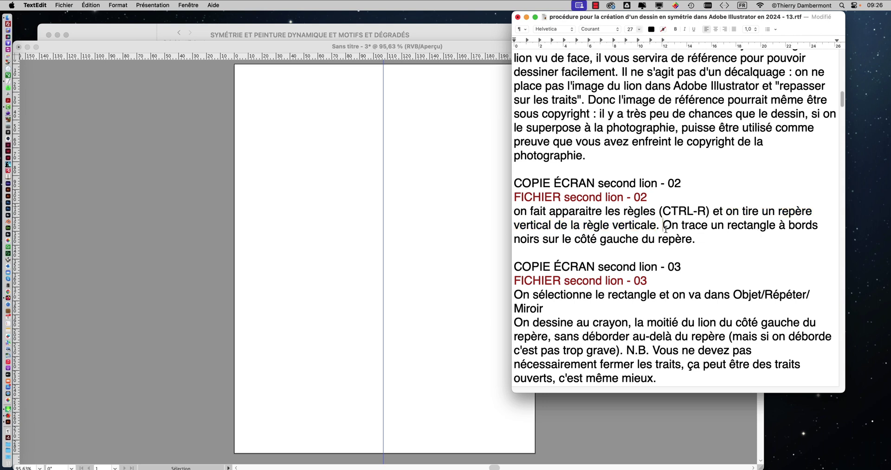
pyautogui.write('On ver')
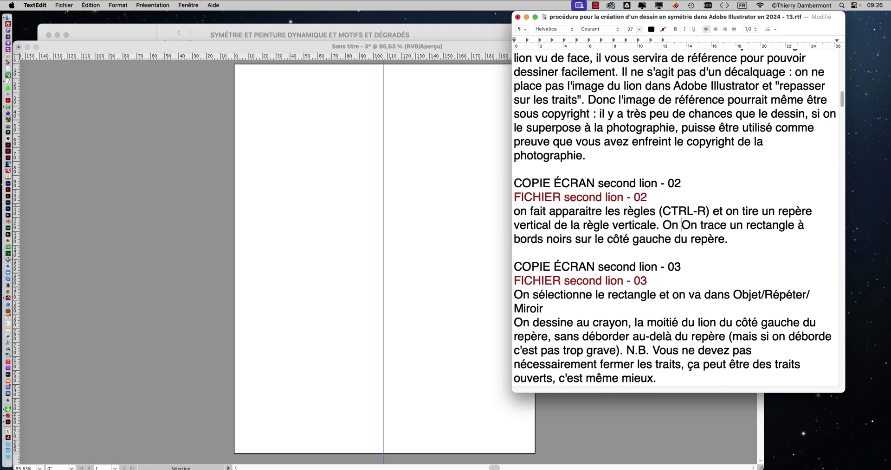
pyautogui.write('r')
pyautogui.write('lle ce repère')
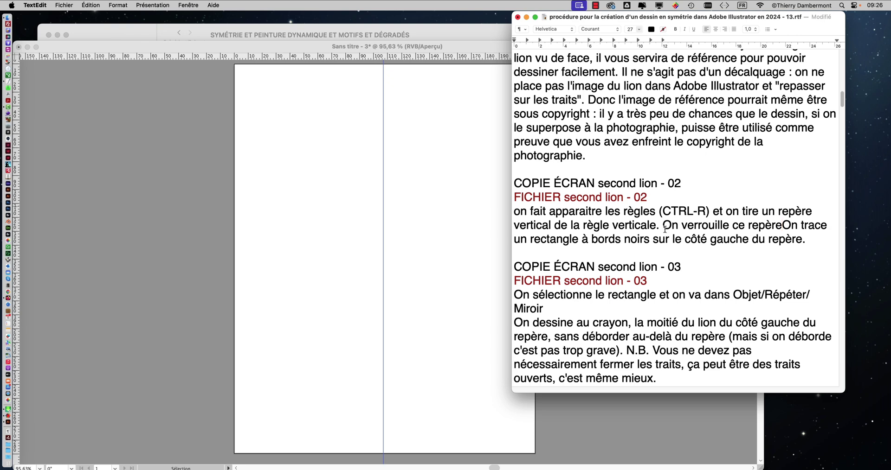
pyautogui.write('.')
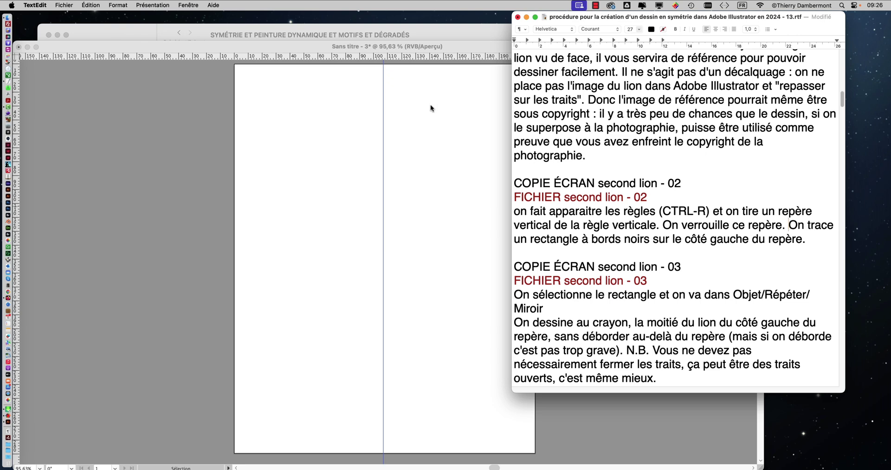
# - Switch back to Illustrator and lock the guides with Verrouiller les repères
pyautogui.click(333, 54)
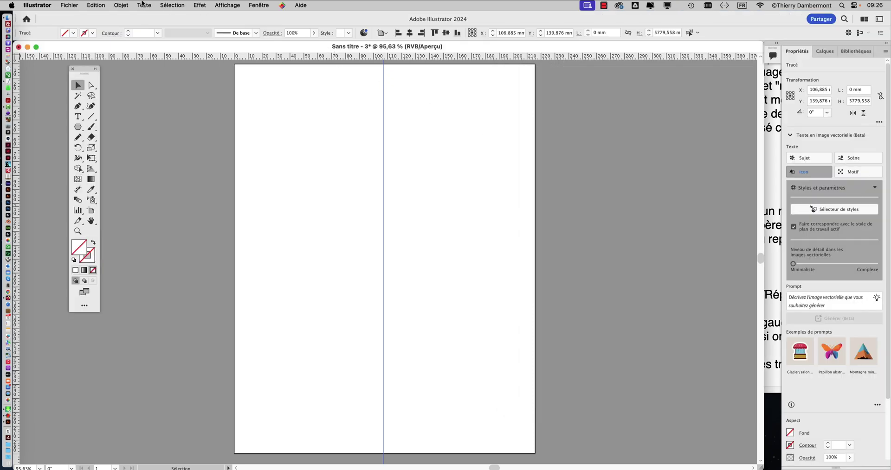
pyautogui.click(129, 4)
pyautogui.moveTo(238, 3)
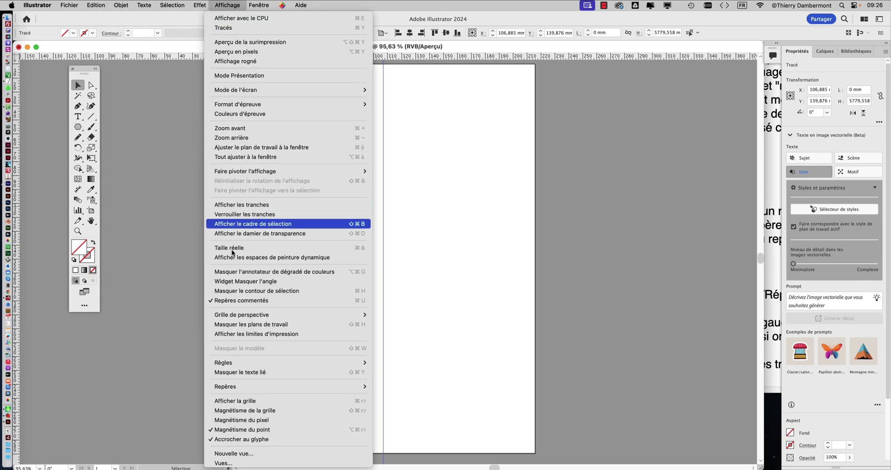
pyautogui.moveTo(244, 389)
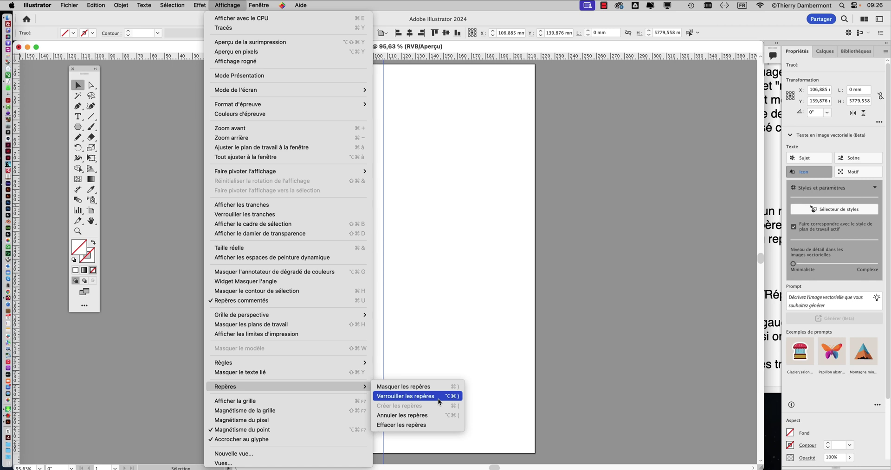
pyautogui.click(438, 399)
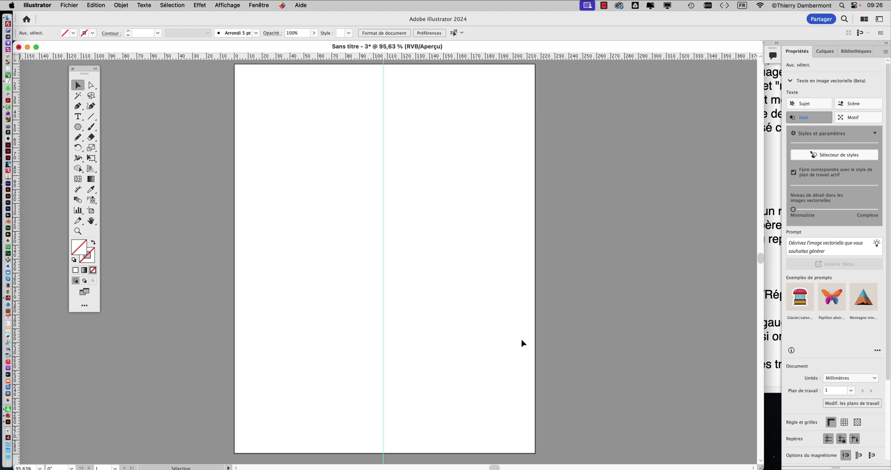
# - Show the Calques panel, detach it as a floating panel, enlarge it and place it beside the artboard
pyautogui.click(250, 5)
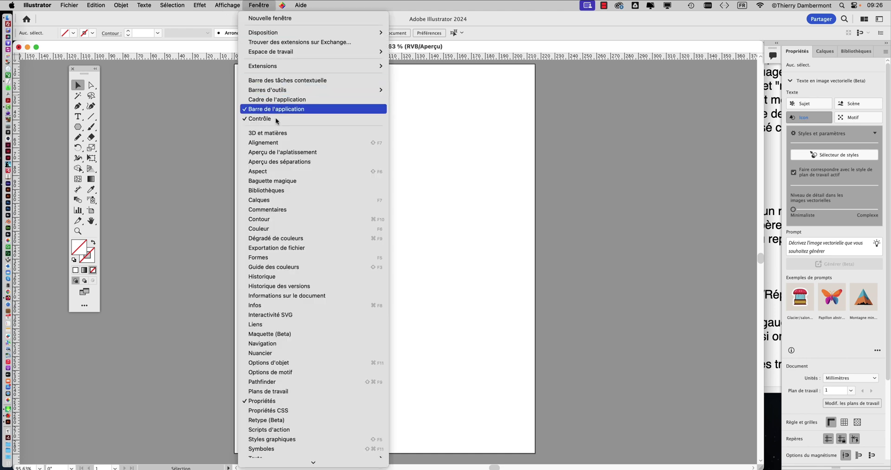
pyautogui.click(282, 200)
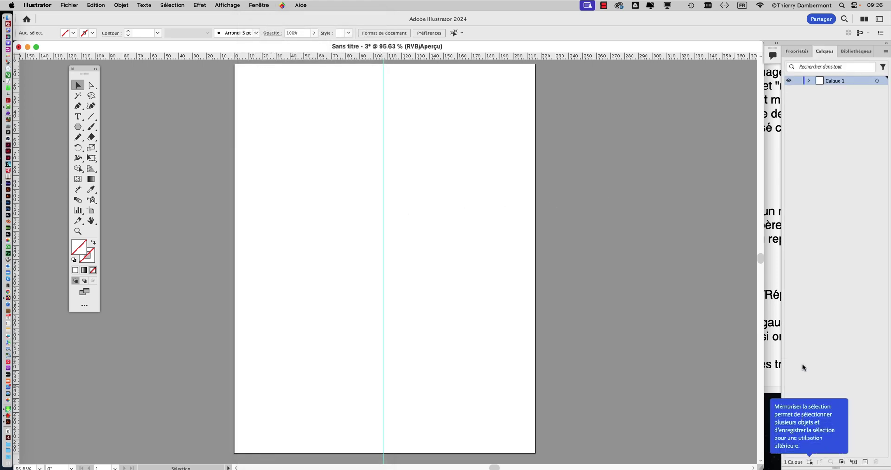
pyautogui.moveTo(825, 50); pyautogui.dragTo(521, 37)
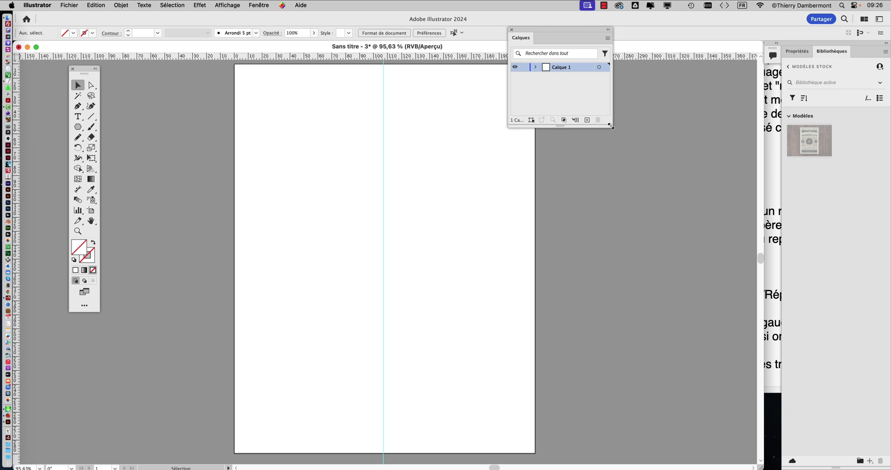
pyautogui.moveTo(610, 126); pyautogui.dragTo(621, 168)
pyautogui.moveTo(550, 32); pyautogui.dragTo(598, 104)
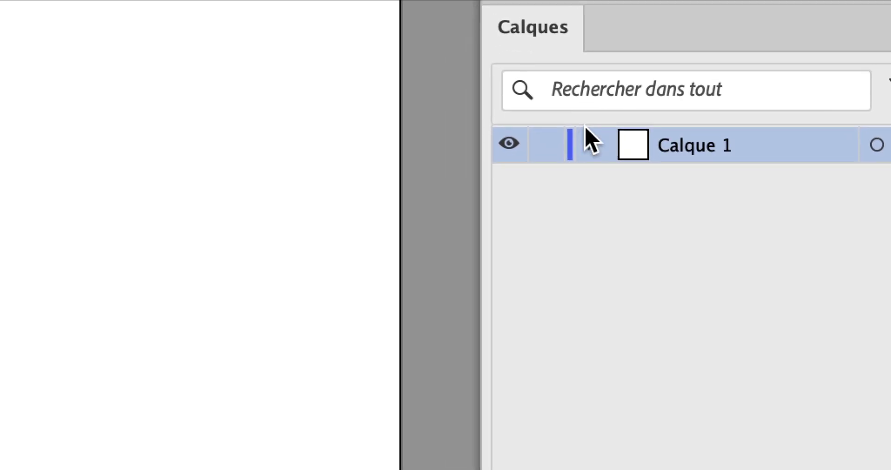
# - Expand Calque 1 and inspect the lock on the guide it contains
pyautogui.click(588, 141)
pyautogui.click(547, 185)
pyautogui.click(574, 135)
pyautogui.click(574, 136)
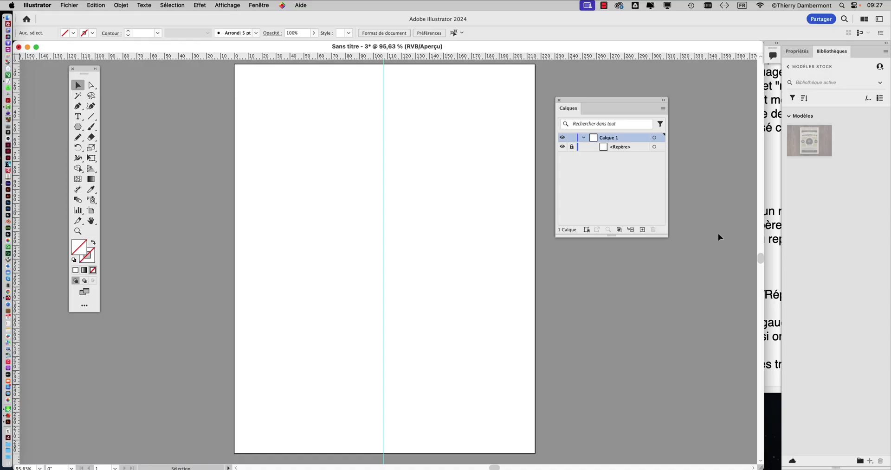
# - In the TextEdit procedure, highlight the sentence about tracing a black-bordered rectangle beside the guide, and return to Illustrator
pyautogui.click(769, 232)
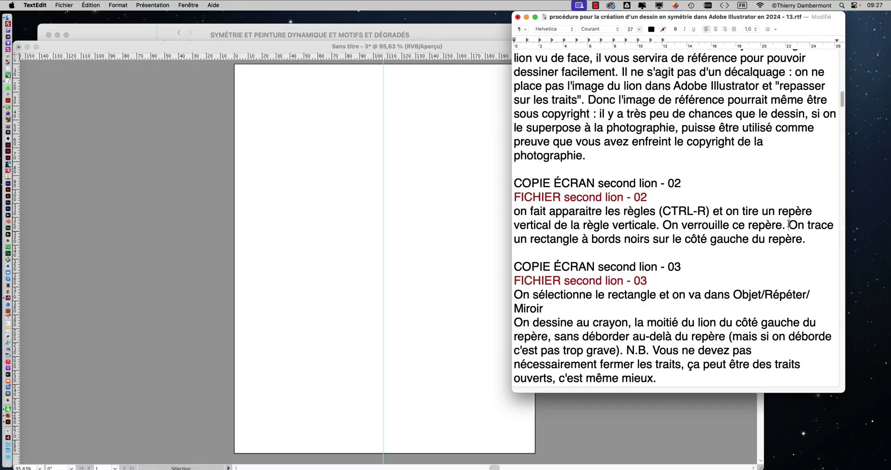
pyautogui.moveTo(788, 225); pyautogui.dragTo(809, 237)
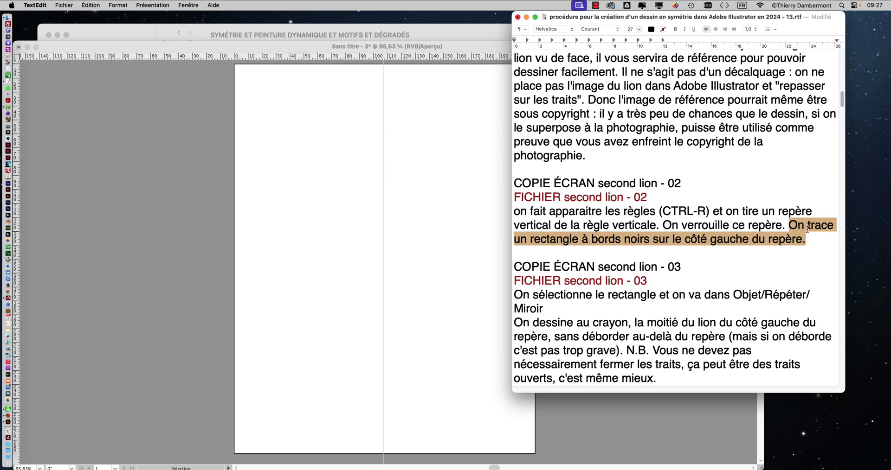
pyautogui.click(161, 49)
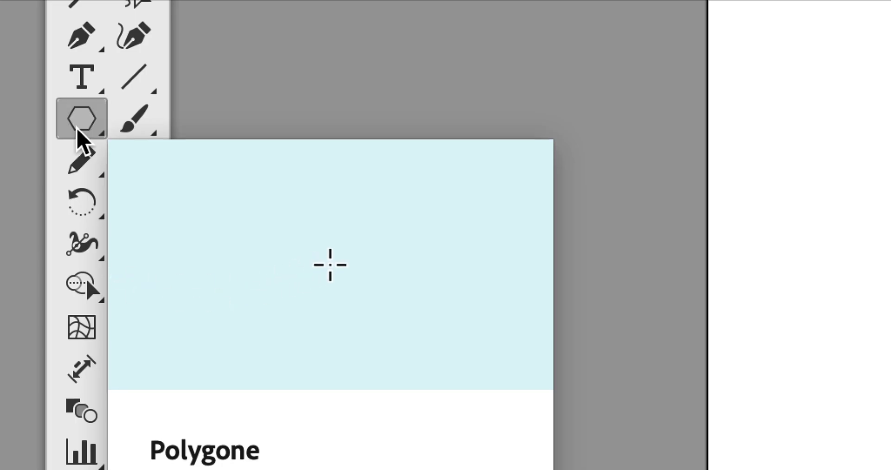
# - Activate the Rectangle tool, make the stroke colour active and close the Couleur panel
pyautogui.click(78, 132)
pyautogui.press('m')
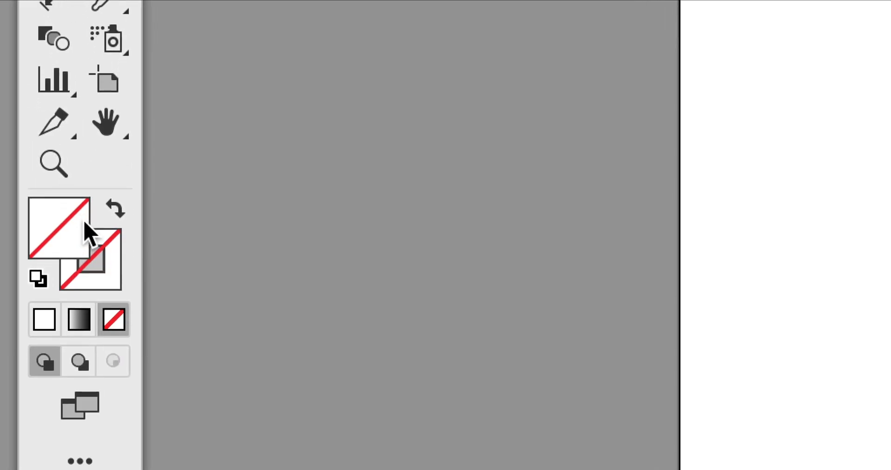
pyautogui.click(140, 432)
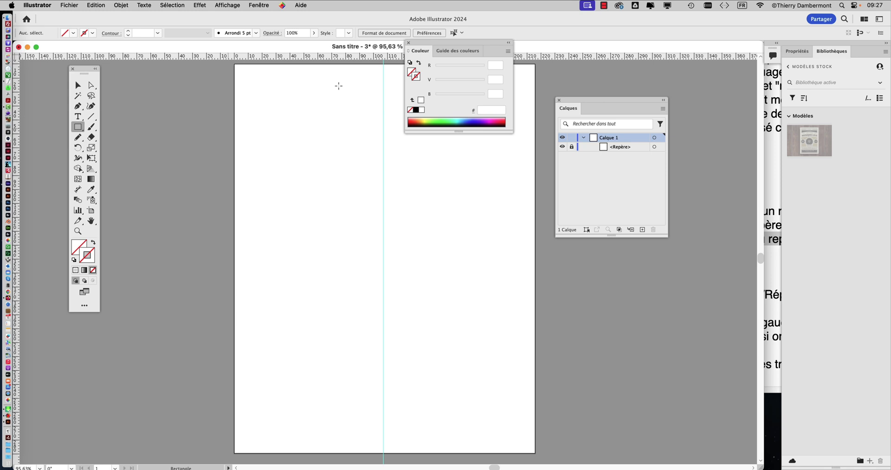
pyautogui.click(408, 43)
# - Show the Nuancier panel, set the stroke to Noir and draw a square about 9 mm wide on the left side of the guide
pyautogui.click(261, 6)
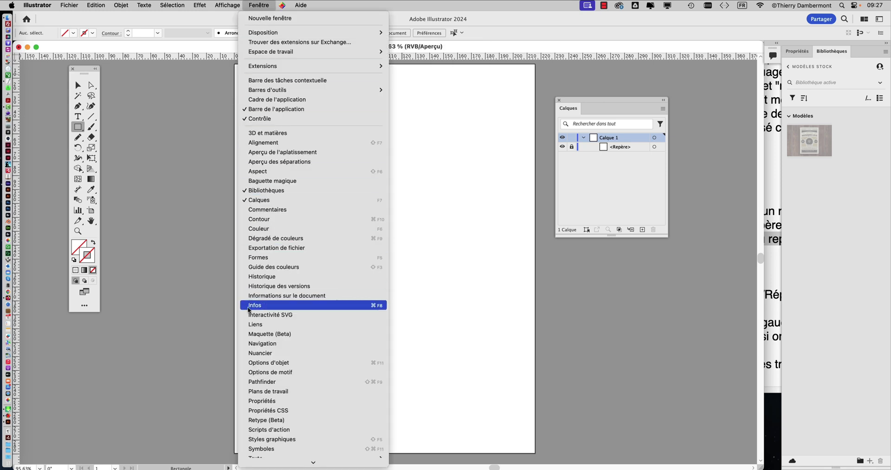
pyautogui.scroll(-1, 259, 322)
pyautogui.click(264, 344)
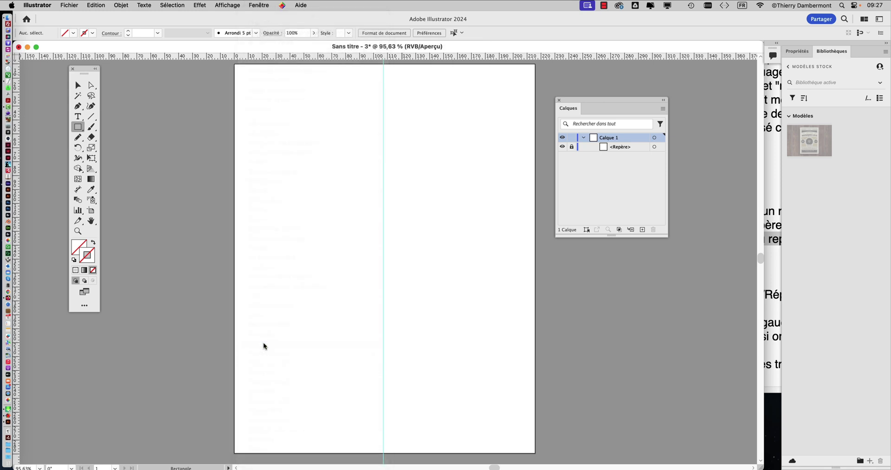
pyautogui.moveTo(421, 92); pyautogui.dragTo(472, 119)
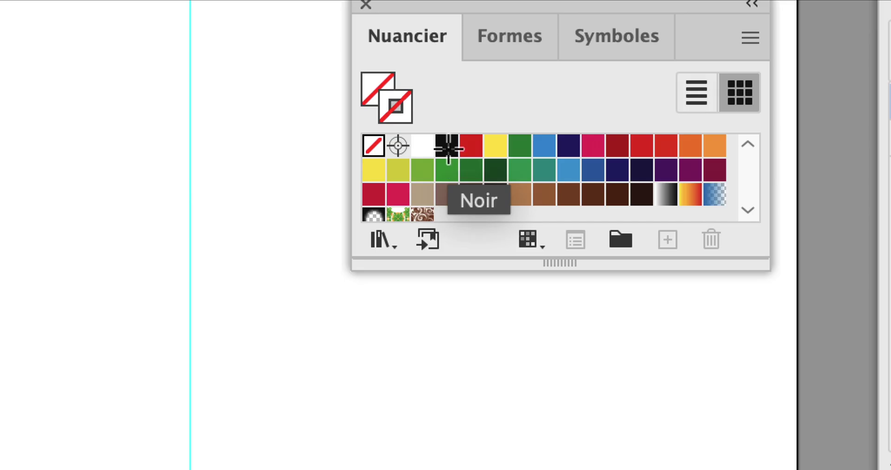
pyautogui.click(447, 149)
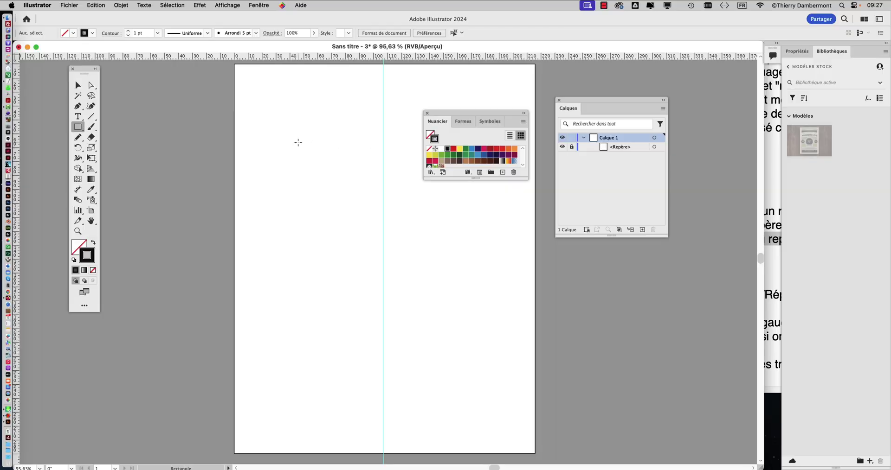
pyautogui.moveTo(316, 148); pyautogui.dragTo(329, 161)
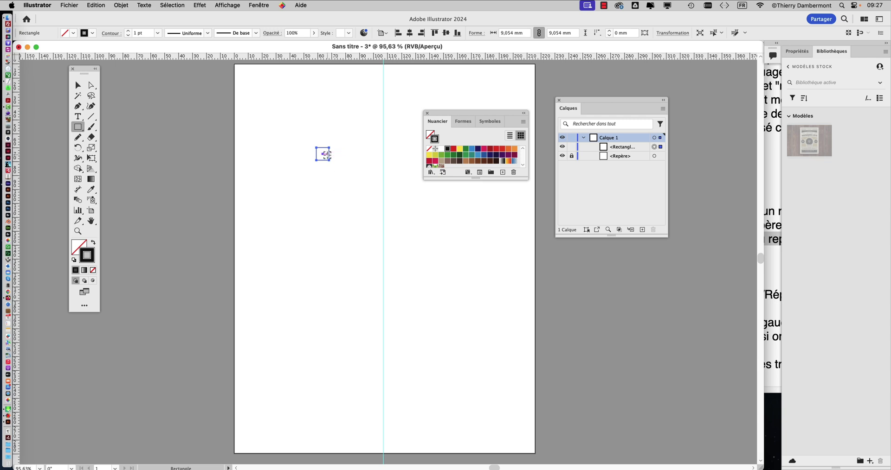
# - Align the square's 1 pt stroke to the inside of its path
pyautogui.scroll(5, 326, 152)
pyautogui.scroll(4, 287, 124)
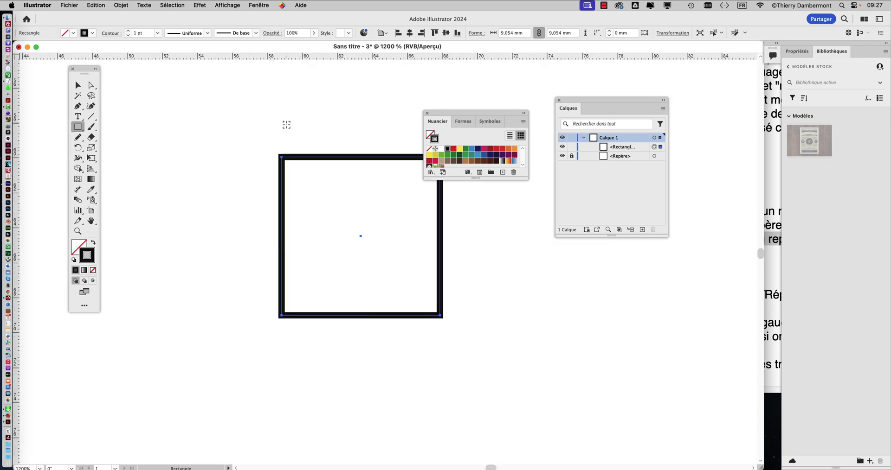
pyautogui.scroll(3, 298, 164)
pyautogui.scroll(2, 299, 164)
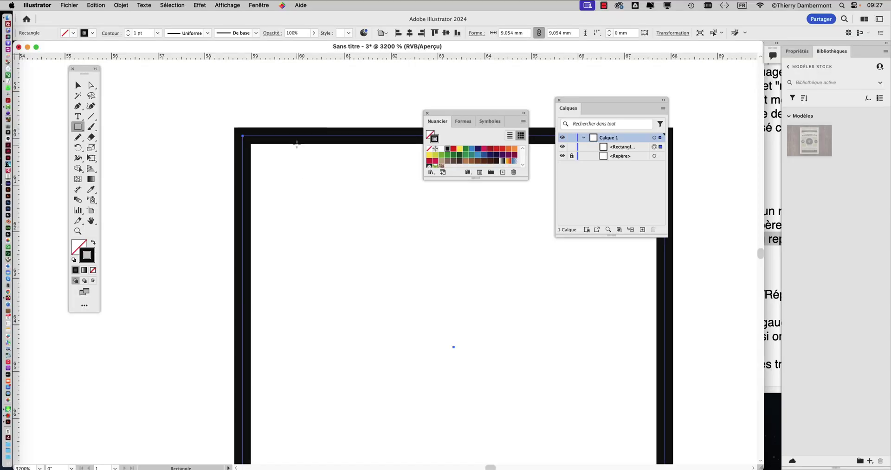
pyautogui.click(259, 5)
pyautogui.click(258, 4)
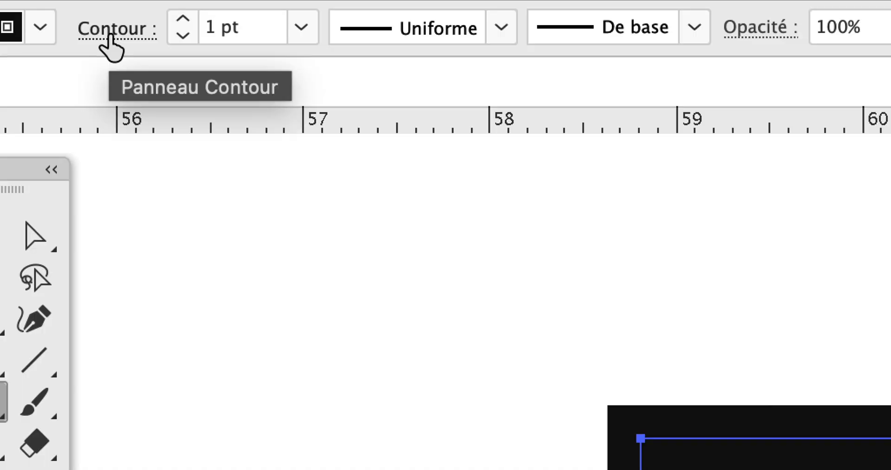
pyautogui.click(110, 35)
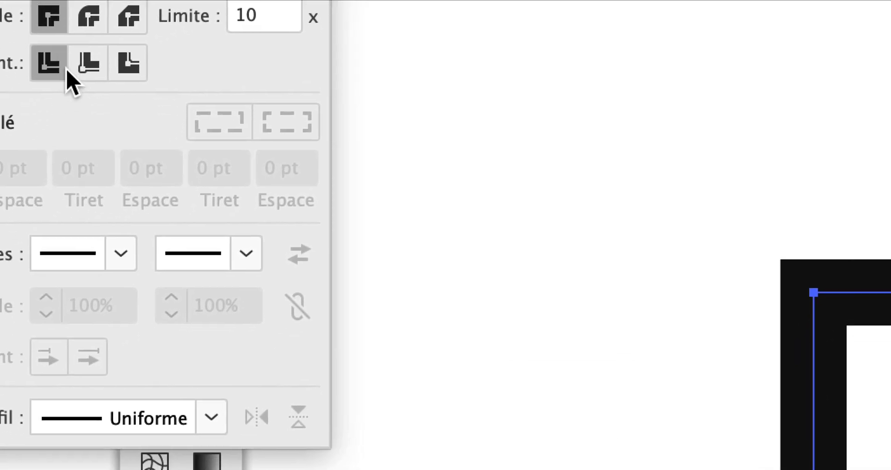
pyautogui.click(70, 69)
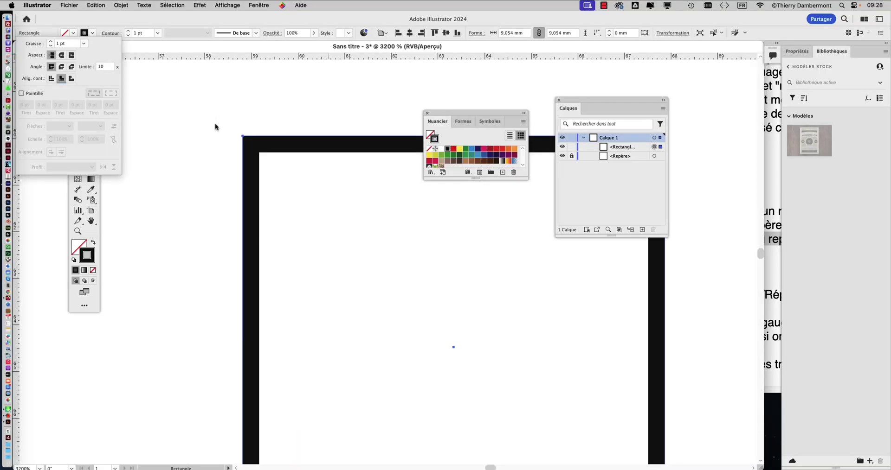
pyautogui.click(110, 21)
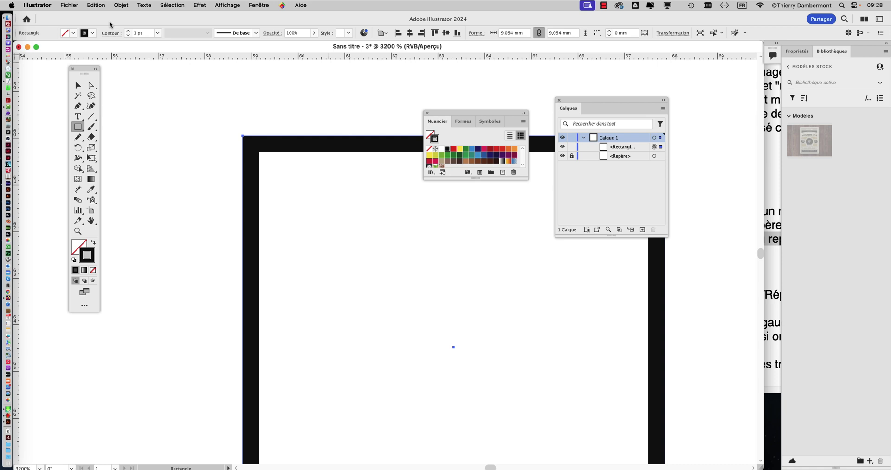
# - Move the square so that its right edge snaps onto the vertical guide
pyautogui.click(79, 85)
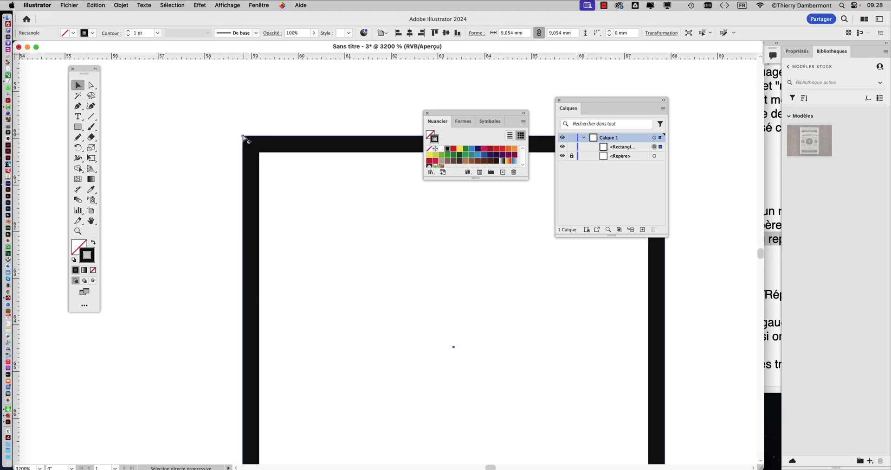
pyautogui.scroll(-6, 364, 253)
pyautogui.hscroll(5, 401, 251)
pyautogui.scroll(-2, 231, 213)
pyautogui.moveTo(249, 209); pyautogui.dragTo(362, 132)
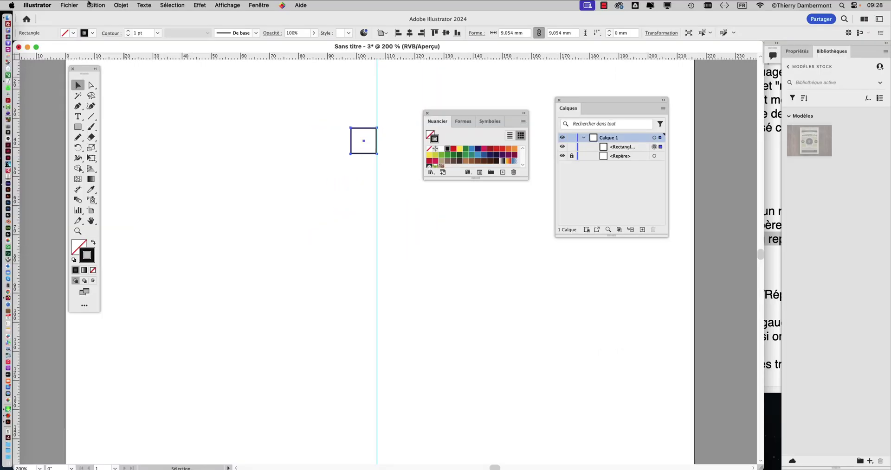
# - Start saving the document on the computer and set the Creative Cloud save notice to Ne plus afficher
pyautogui.click(69, 5)
pyautogui.click(110, 100)
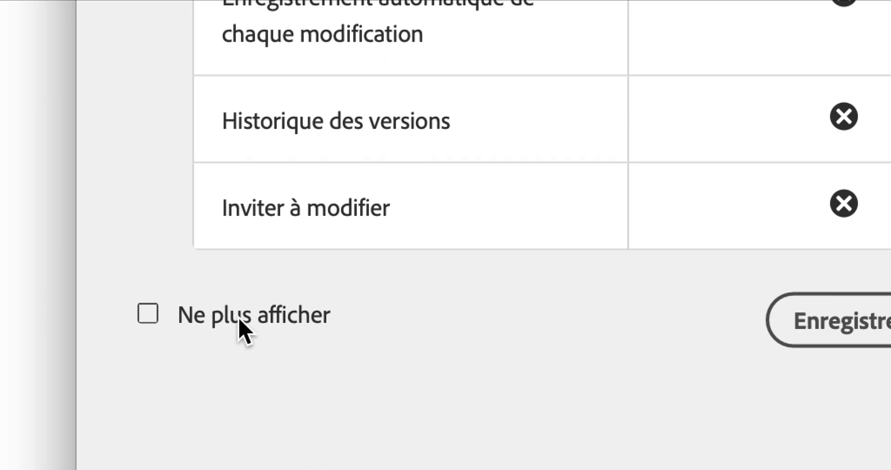
pyautogui.click(239, 320)
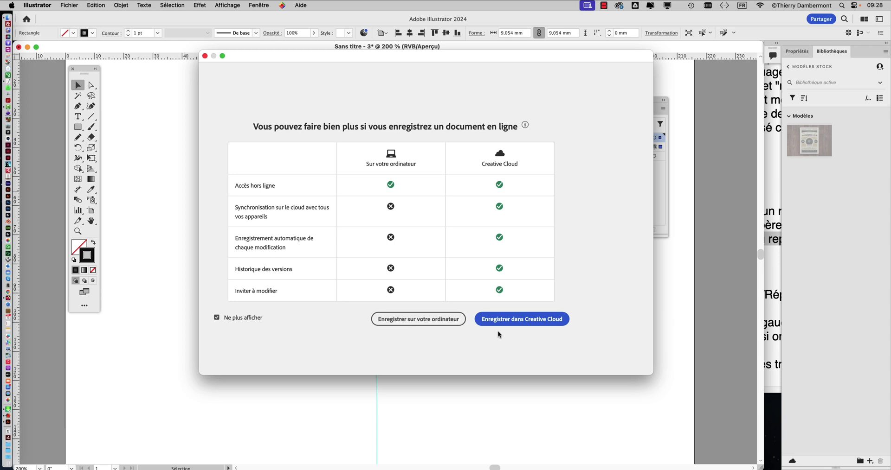
pyautogui.click(406, 323)
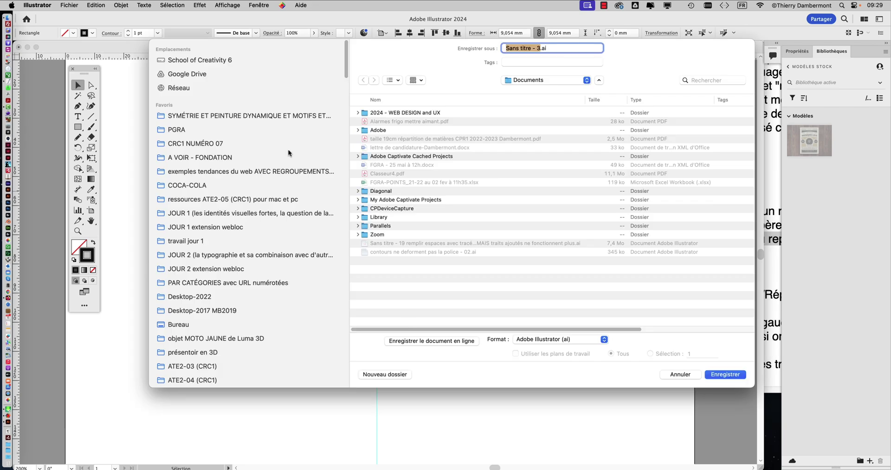
# - Save the document as symetrie-01.ai in the SYMÉTRIE ET PEINTURE DYNAMIQUE ET MOTIFS folder in Adobe Illustrator (ai) format
pyautogui.click(230, 118)
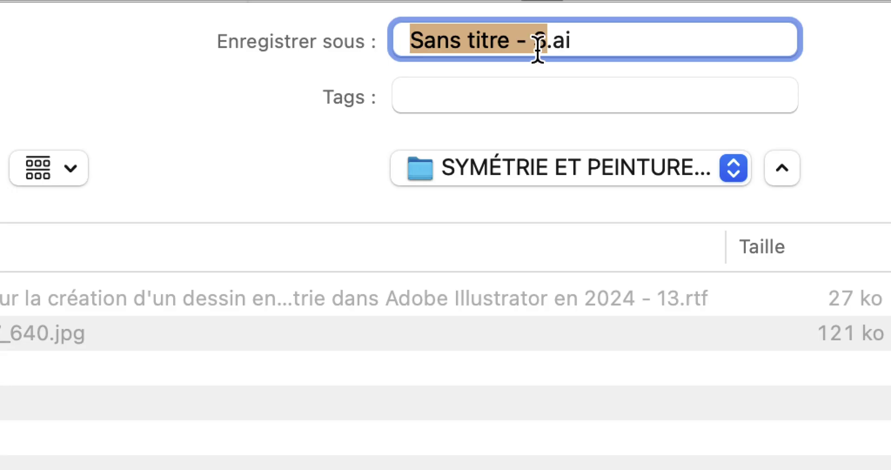
pyautogui.write('symetrie')
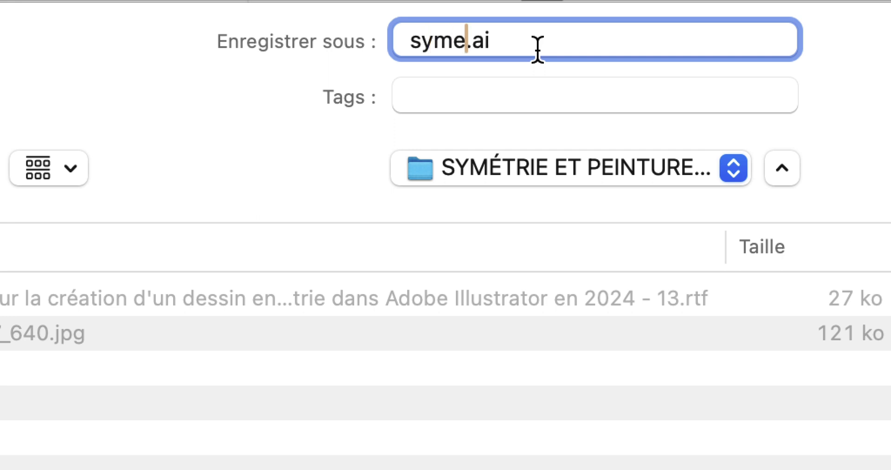
pyautogui.write('-0´')
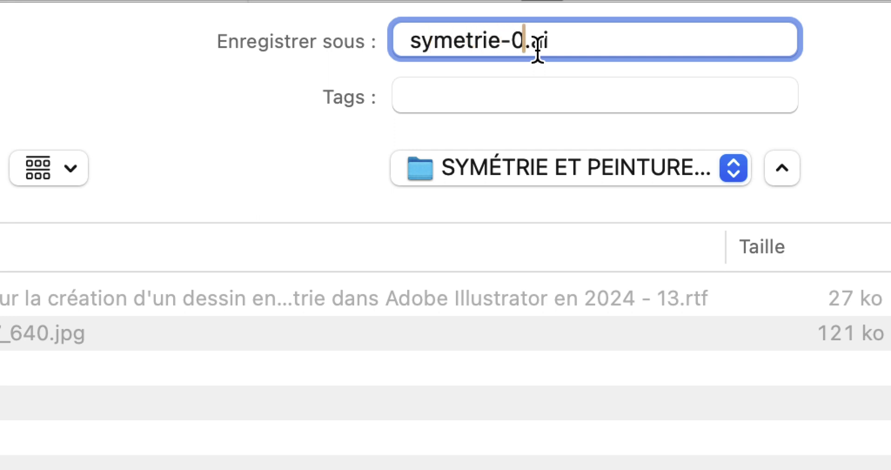
pyautogui.write('1')
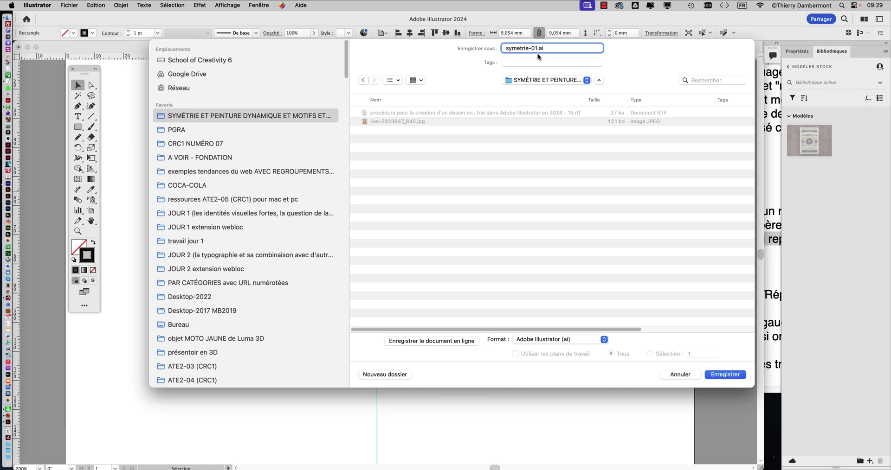
pyautogui.click(726, 375)
pyautogui.click(665, 348)
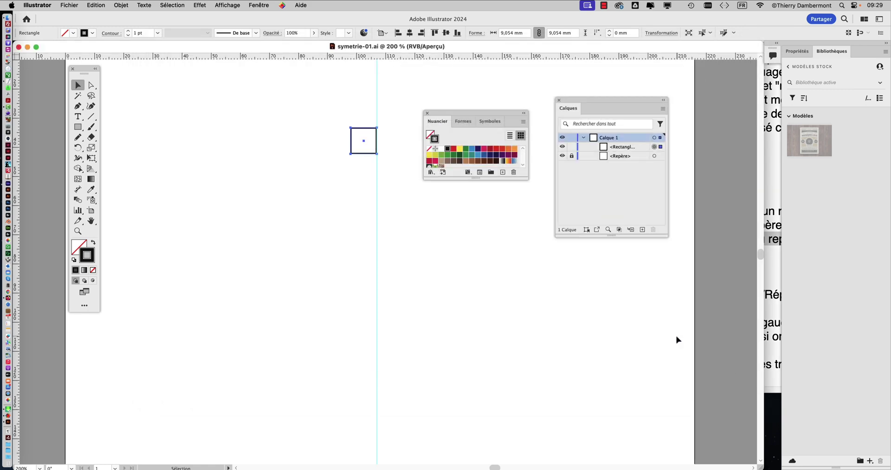
# - Switch to the TextEdit procedure and highlight the second lion - 03 instruction on selecting the rectangle and applying the Miroir repeat
pyautogui.click(775, 224)
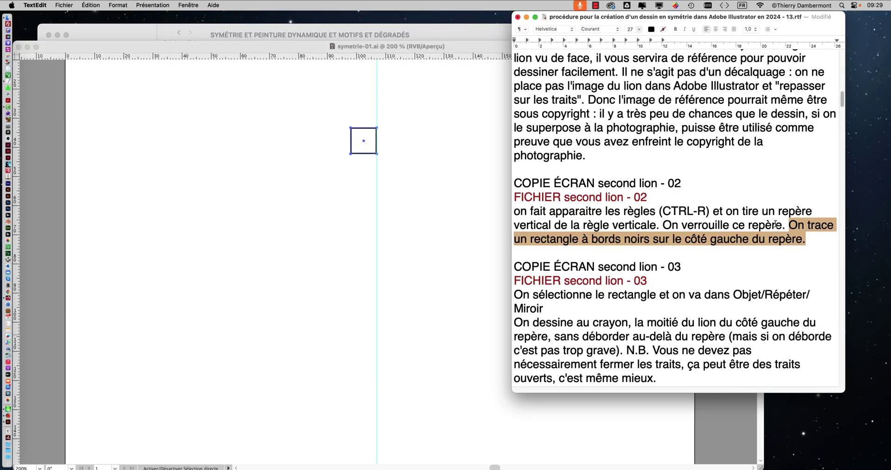
pyautogui.scroll(-3, 637, 180)
pyautogui.scroll(-3, 636, 180)
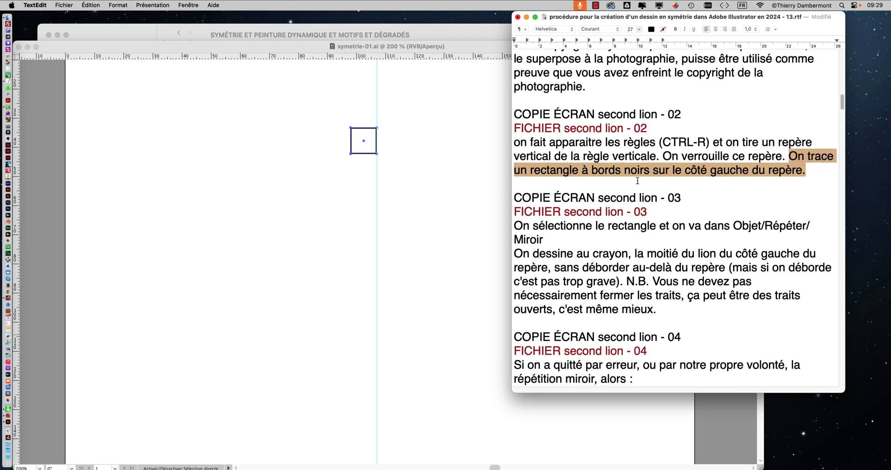
pyautogui.moveTo(522, 197); pyautogui.dragTo(798, 205)
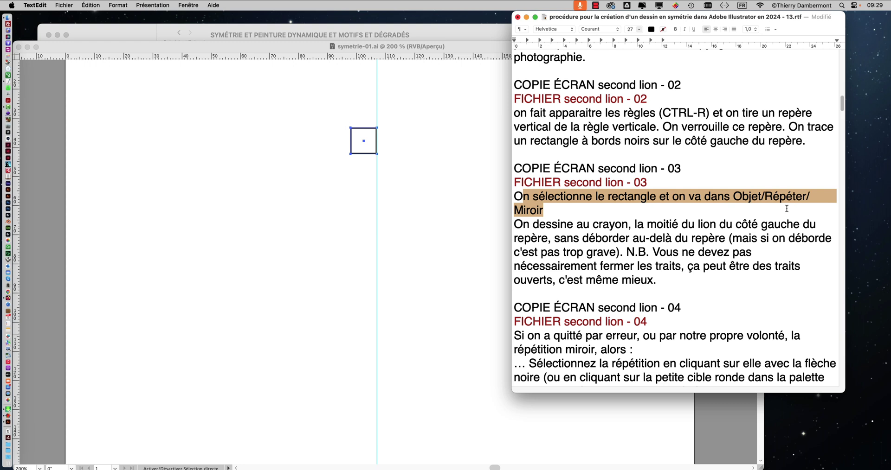
pyautogui.click(537, 202)
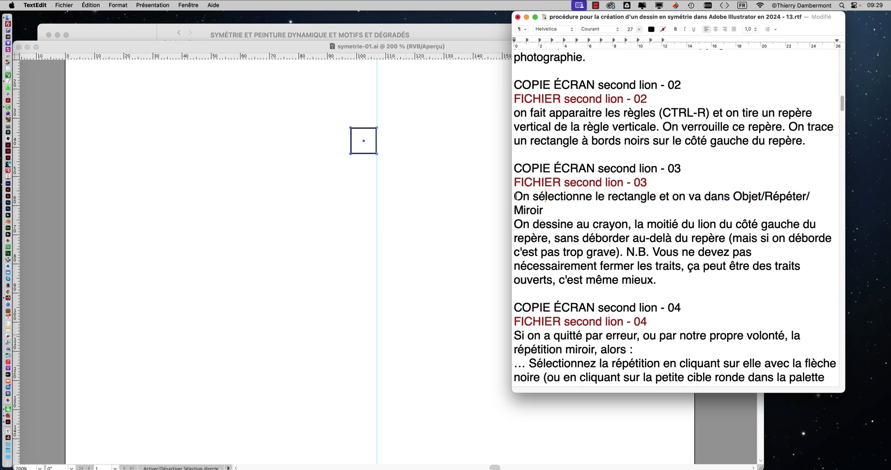
pyautogui.moveTo(516, 197); pyautogui.dragTo(543, 208)
pyautogui.scroll(-1, 571, 215)
pyautogui.scroll(-1, 570, 214)
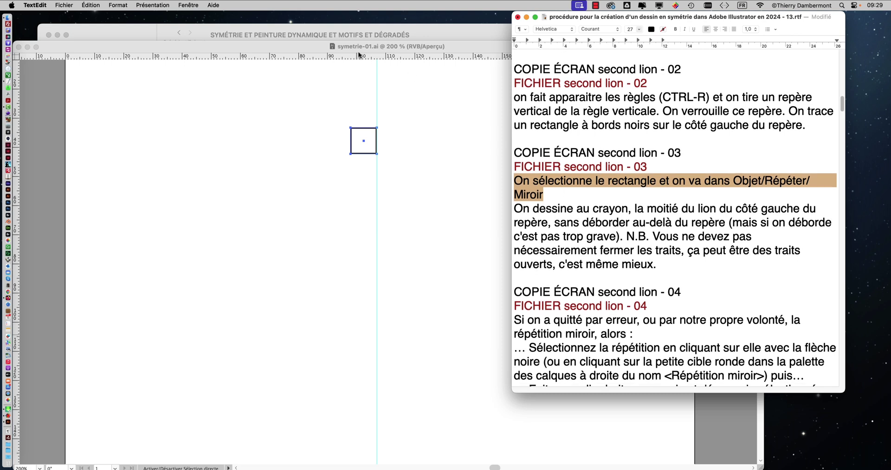
# - Switch back to Illustrator and apply a Miroir repeat to the selected square
pyautogui.click(276, 45)
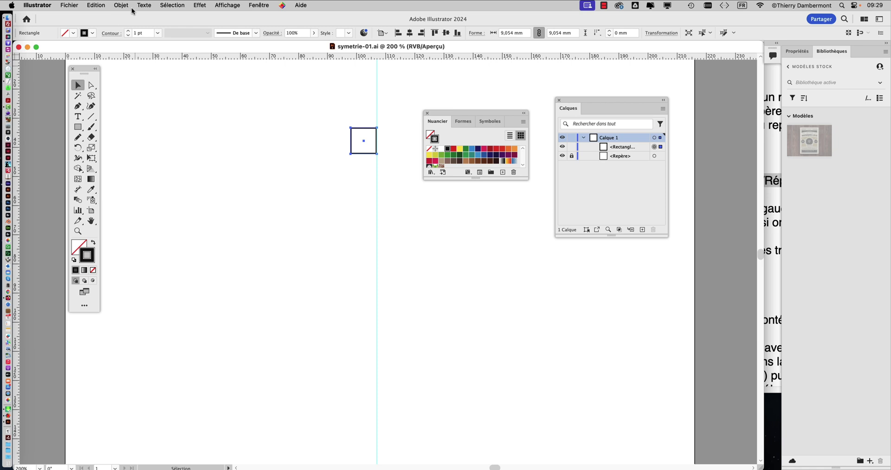
pyautogui.click(118, 5)
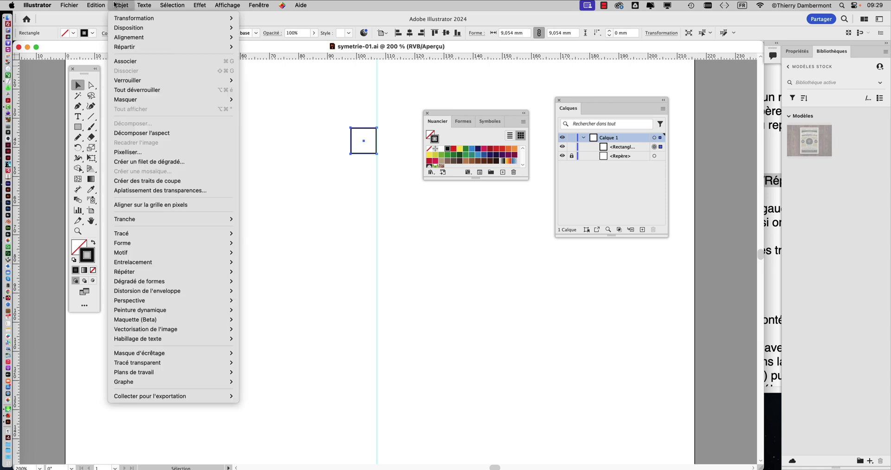
pyautogui.moveTo(141, 273)
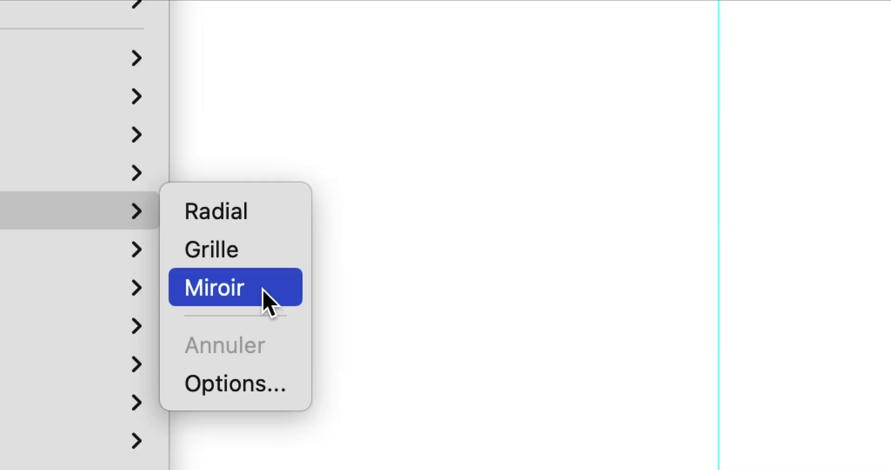
pyautogui.click(262, 290)
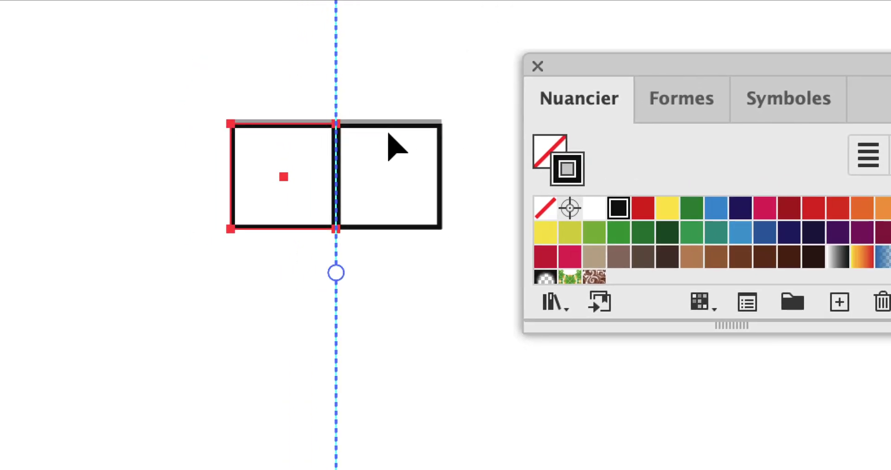
# - Examine the mirrored squares where they meet at the guide and deselect the square
pyautogui.scroll(2, 388, 133)
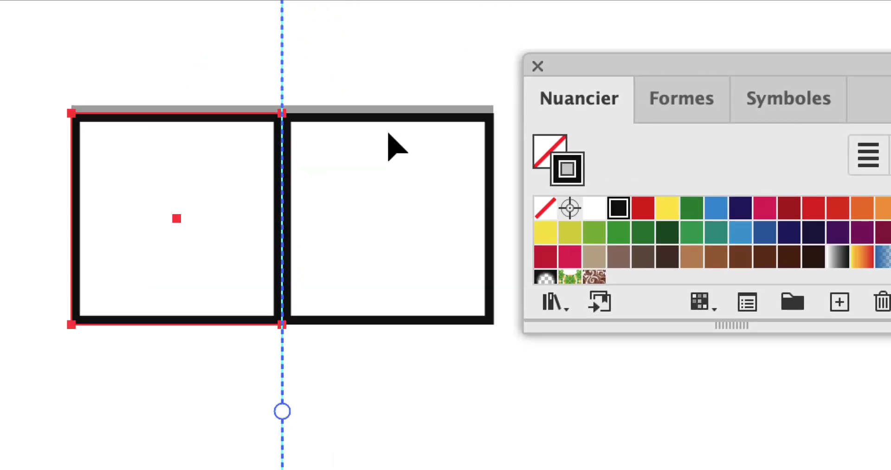
pyautogui.scroll(-1, 387, 133)
pyautogui.scroll(-1, 388, 134)
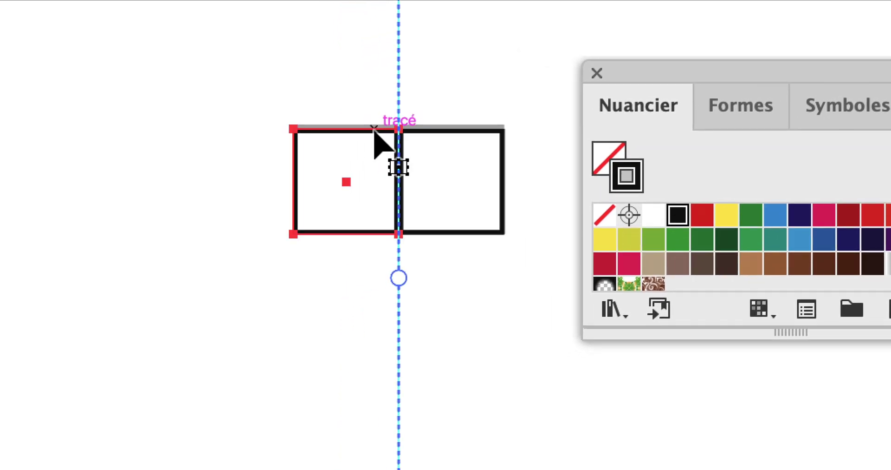
pyautogui.click(452, 133)
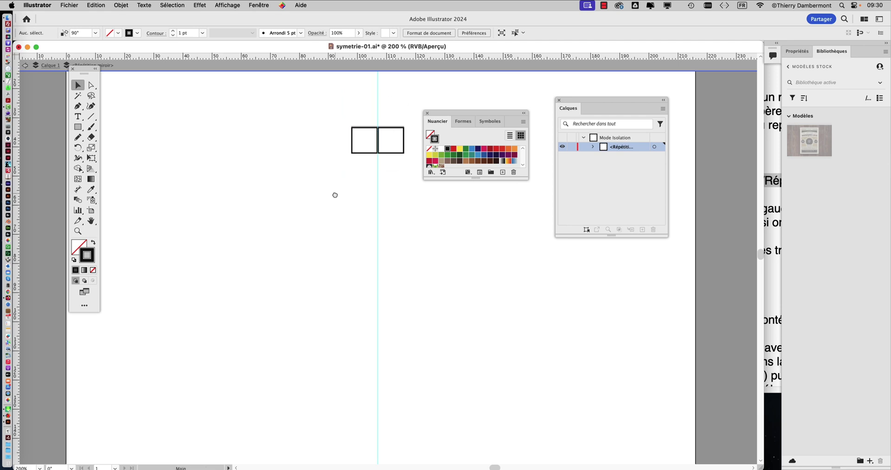
pyautogui.moveTo(333, 193); pyautogui.dragTo(221, 213)
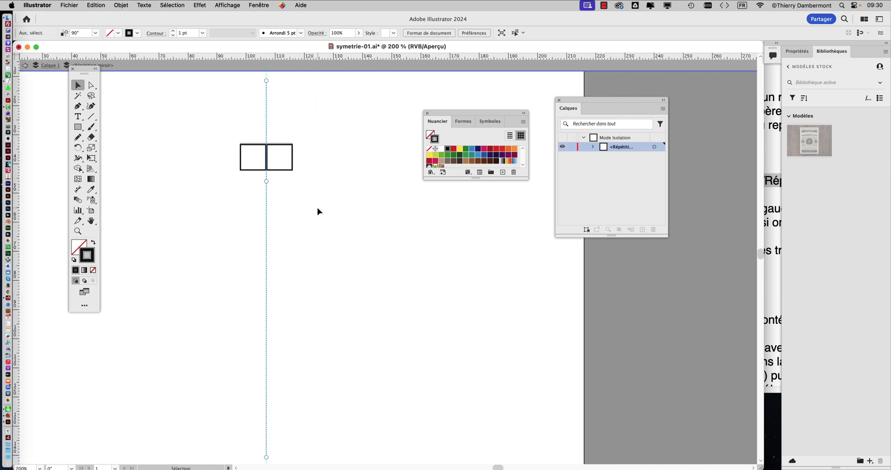
# - Switch to the TextEdit procedure and highlight Objet/Répéter in the second lion - 03 instruction
pyautogui.click(769, 262)
pyautogui.click(742, 184)
pyautogui.moveTo(733, 181); pyautogui.dragTo(808, 181)
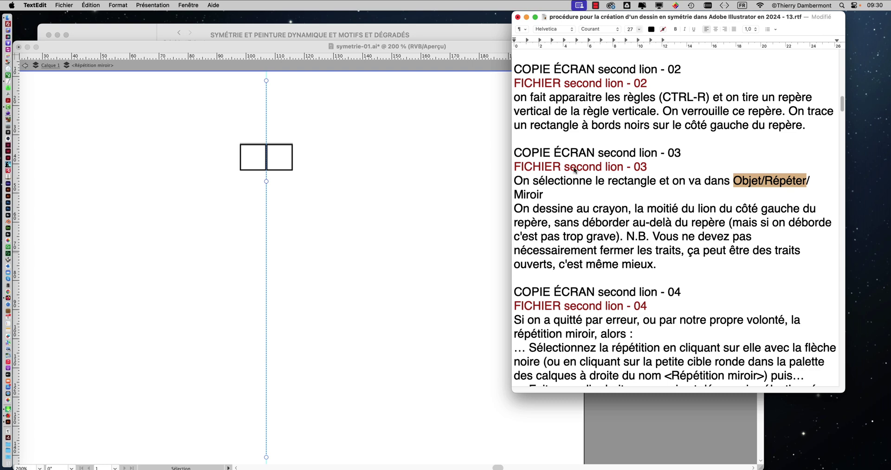
# - Switch back to Illustrator and view the Distorsion et transformation effects without applying one
pyautogui.click(210, 47)
pyautogui.click(209, 6)
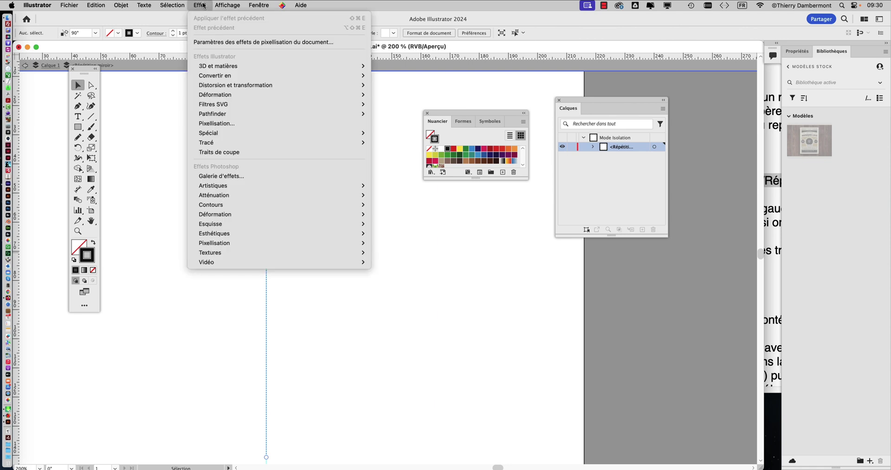
pyautogui.moveTo(208, 86)
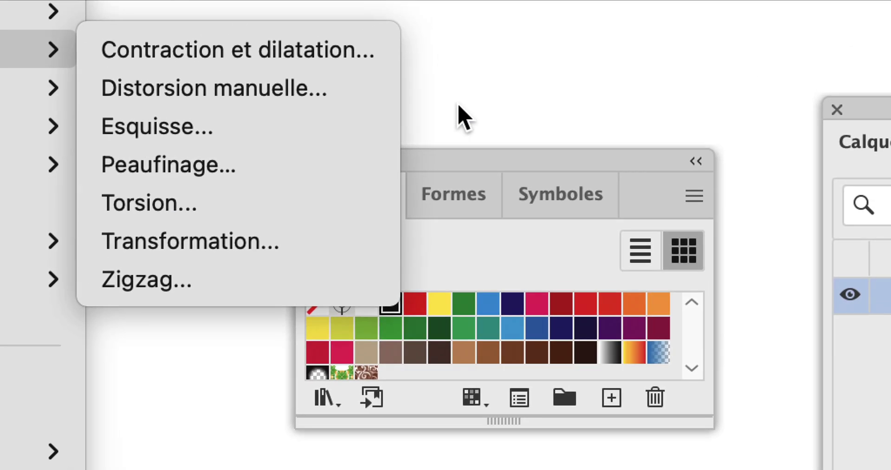
pyautogui.click(458, 106)
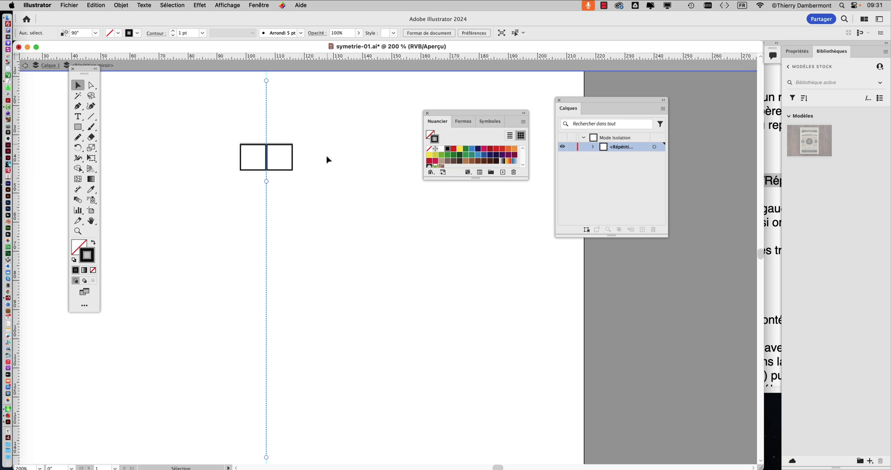
# - Switch to TextEdit, add a period after Miroir in the second lion - 03 instruction and highlight the words about drawing left of the guide
pyautogui.click(371, 228)
pyautogui.press('super+Tab')
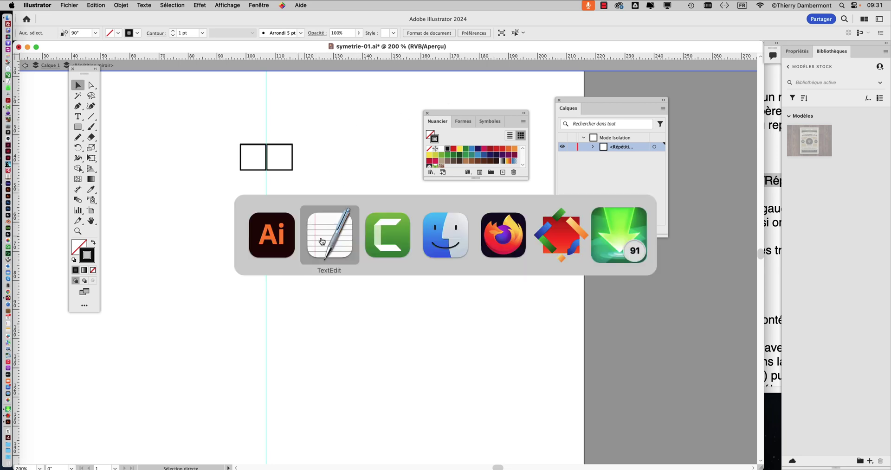
pyautogui.click(602, 218)
pyautogui.click(544, 195)
pyautogui.write('.')
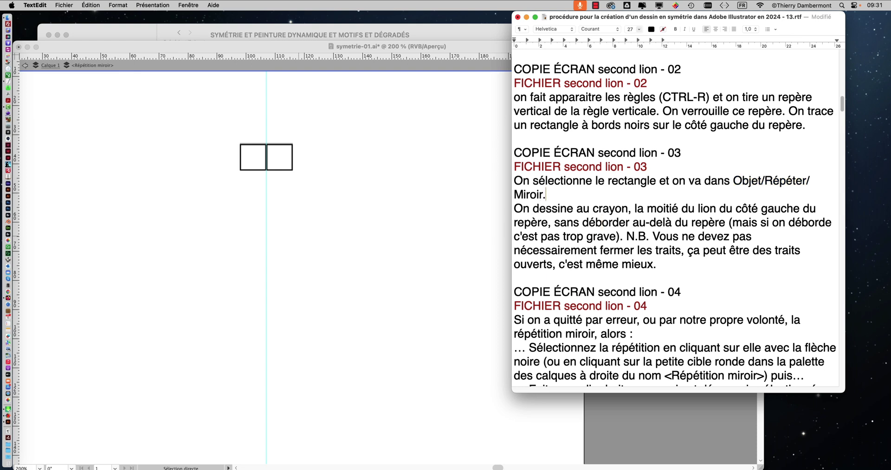
pyautogui.moveTo(529, 208); pyautogui.dragTo(544, 223)
pyautogui.click(729, 209)
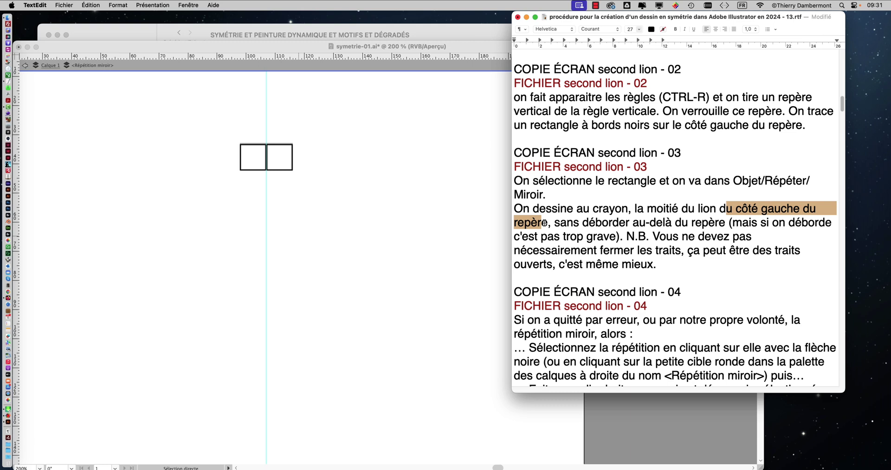
# - Switch to Illustrator and move the original square away from the guide, up the page and across to the guide's other side
pyautogui.click(238, 56)
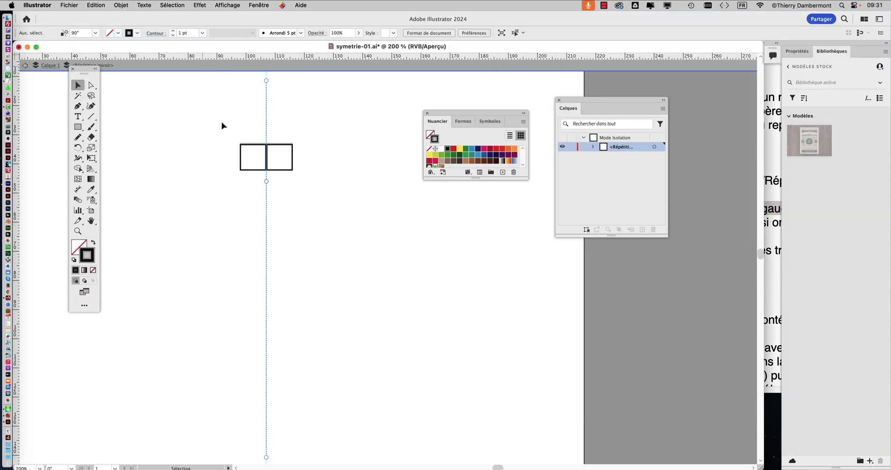
pyautogui.moveTo(251, 149); pyautogui.dragTo(192, 131)
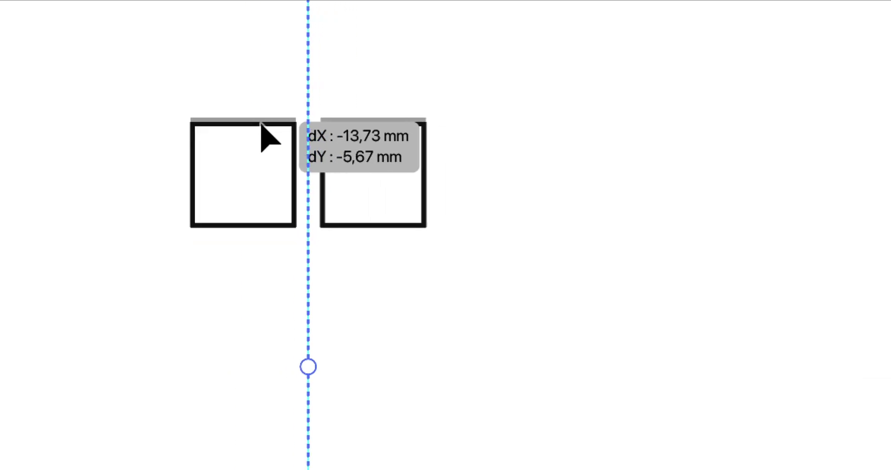
pyautogui.moveTo(262, 125)
pyautogui.mouseDown()
pyautogui.moveTo(280, 126)
pyautogui.moveTo(275, 131)
pyautogui.mouseUp()
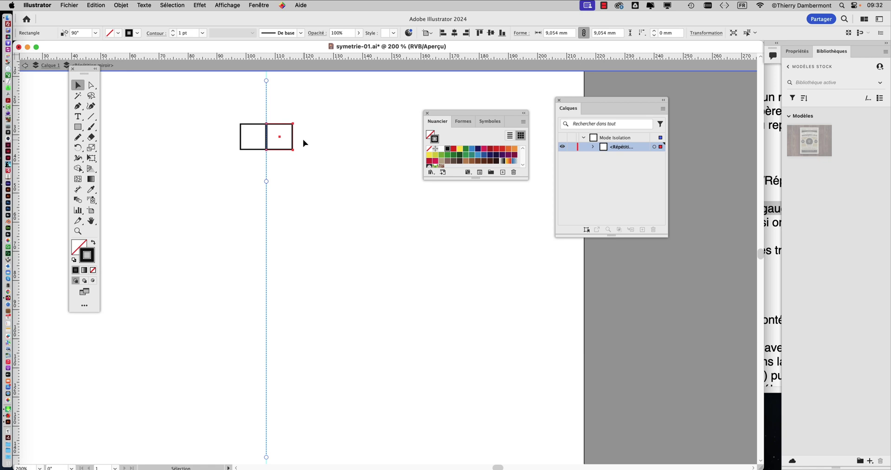
# - Draw test squares about 2.8 mm wide on both sides of the guide and delete the one drawn on the right
pyautogui.click(77, 128)
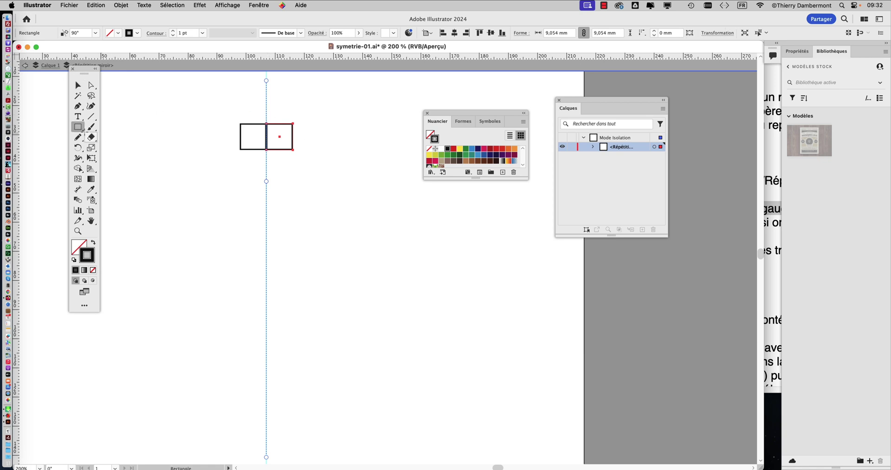
pyautogui.moveTo(209, 183); pyautogui.dragTo(218, 192)
pyautogui.moveTo(332, 226); pyautogui.dragTo(340, 233)
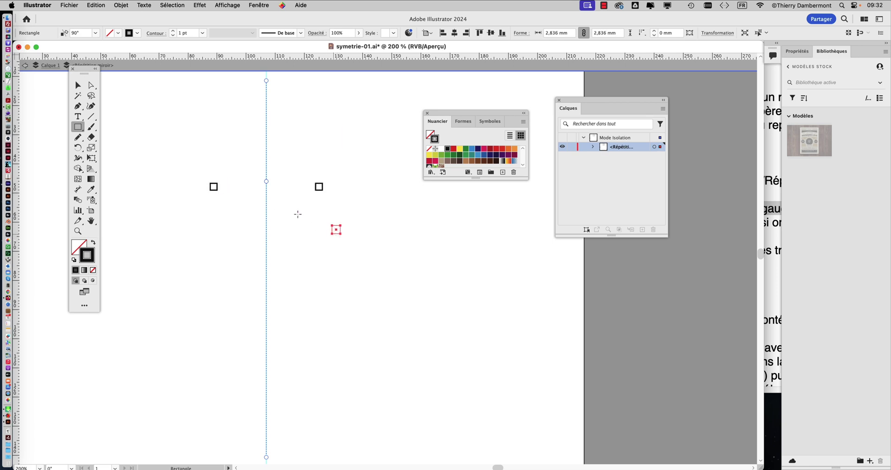
pyautogui.click(78, 86)
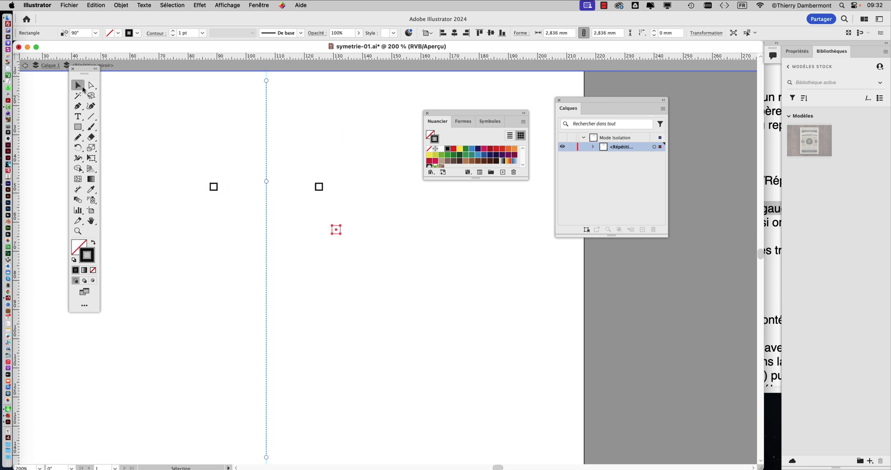
pyautogui.click(331, 222)
pyautogui.press('Delete')
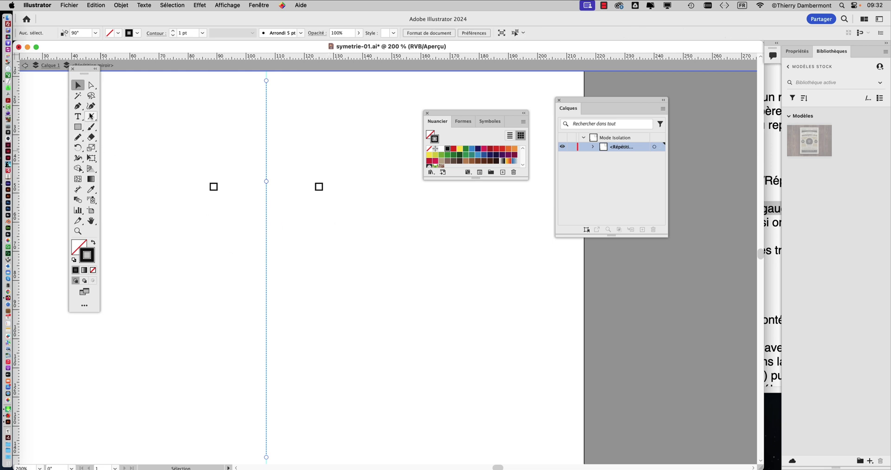
# - Undo the small test squares back to the large mirrored square and deselect it
pyautogui.press('super+z')
pyautogui.press('super+z')
pyautogui.press('super+z')
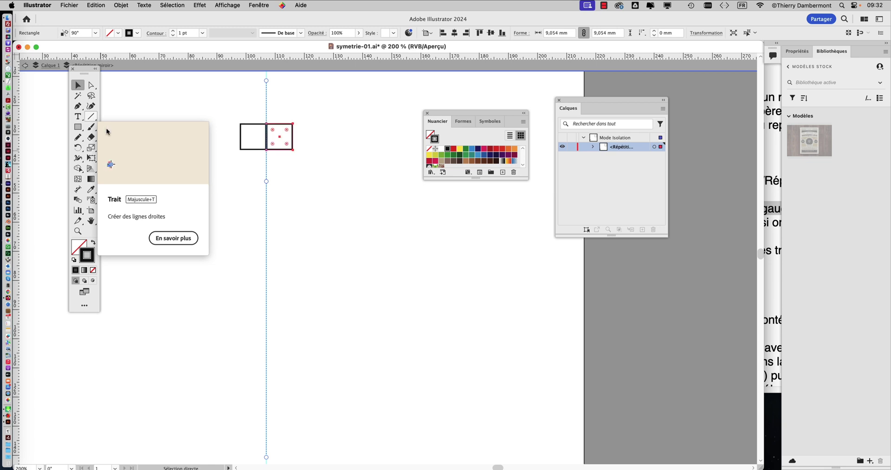
pyautogui.click(288, 199)
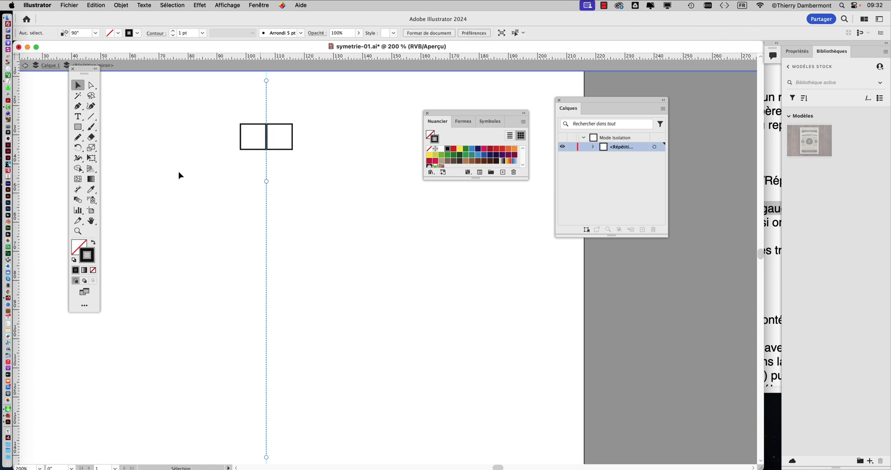
# - Try a rectangle right of the guide, delete all the artwork and draw a rectangle about 3.1 by 4 mm left of the guide
pyautogui.click(79, 129)
pyautogui.keyDown('super'); pyautogui.click(288, 129); pyautogui.keyUp('super')
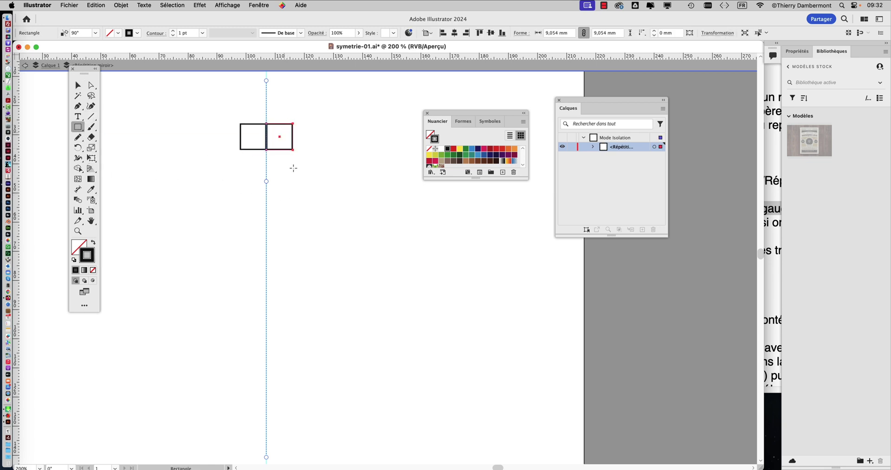
pyautogui.moveTo(298, 194)
pyautogui.mouseDown()
pyautogui.moveTo(313, 227)
pyautogui.moveTo(350, 235)
pyautogui.mouseUp()
pyautogui.press('super+a')
pyautogui.press('Delete')
pyautogui.moveTo(195, 174); pyautogui.dragTo(204, 185)
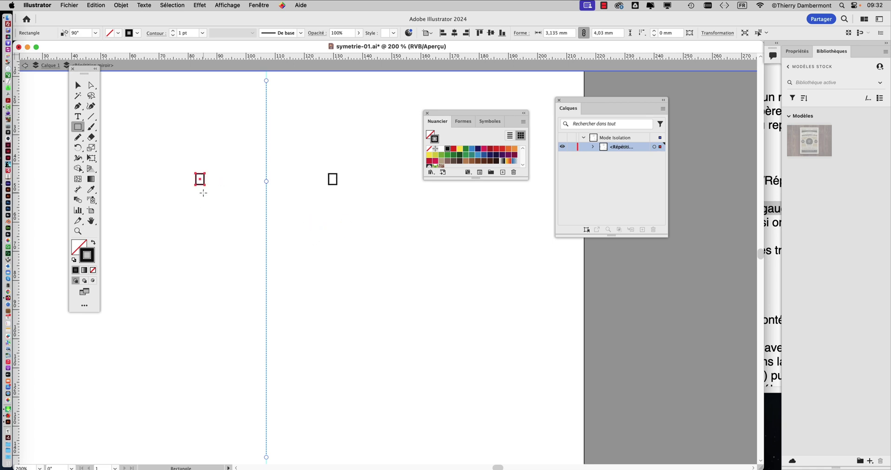
# - Undo the test rectangles, the deletion and the moves of the original mirrored square
pyautogui.press('super+z')
pyautogui.press('super+z')
pyautogui.press('super+z')
pyautogui.press('super+z')
pyautogui.press('super+z')
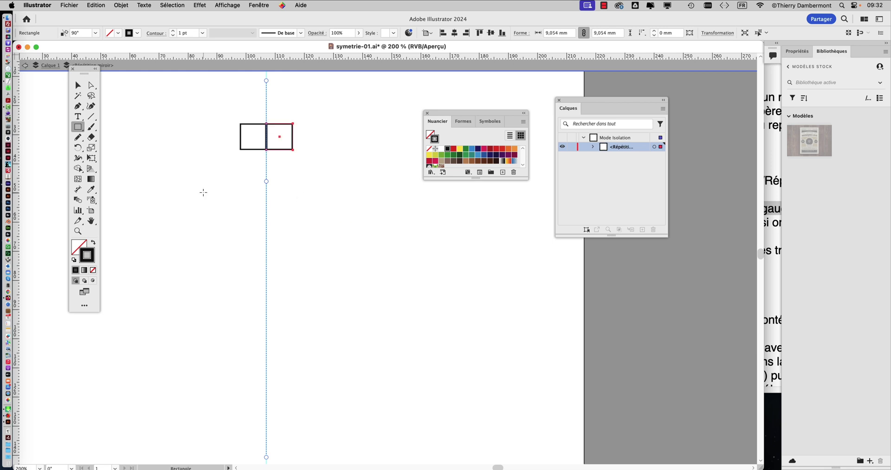
pyautogui.press('super+z')
pyautogui.press('super+z')
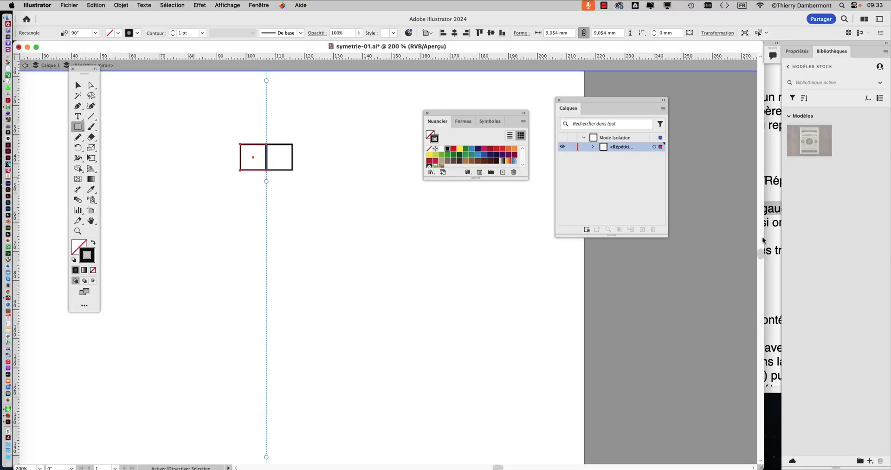
# - Switch to the TextEdit procedure and highlight the second lion - 03 notes on staying within the guide and leaving the strokes open
pyautogui.click(770, 235)
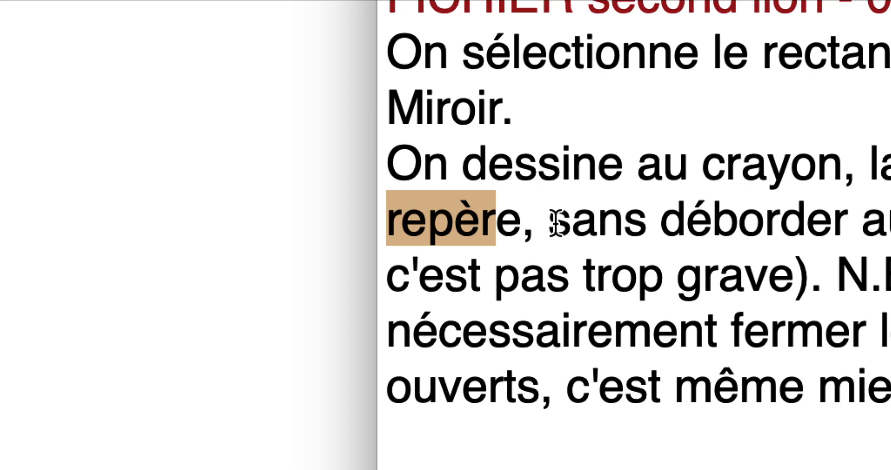
pyautogui.click(555, 223)
pyautogui.moveTo(556, 223); pyautogui.dragTo(890, 225)
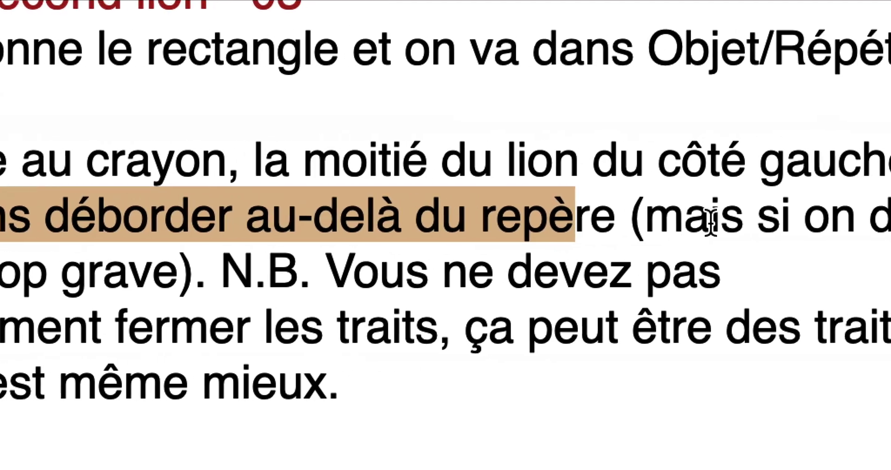
pyautogui.moveTo(747, 223); pyautogui.dragTo(890, 224)
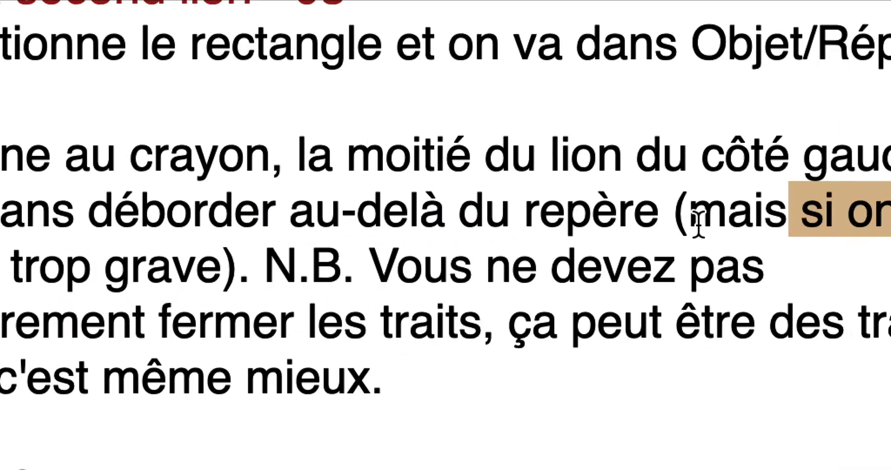
pyautogui.moveTo(510, 239); pyautogui.dragTo(763, 240)
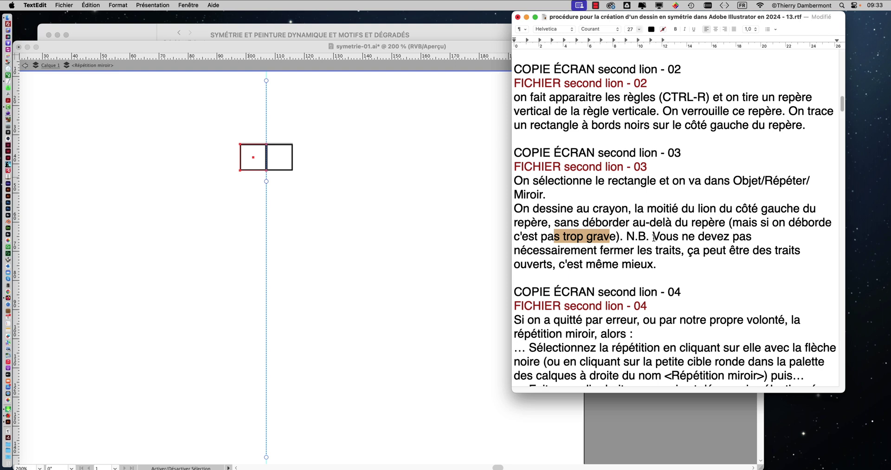
pyautogui.moveTo(654, 238); pyautogui.dragTo(685, 251)
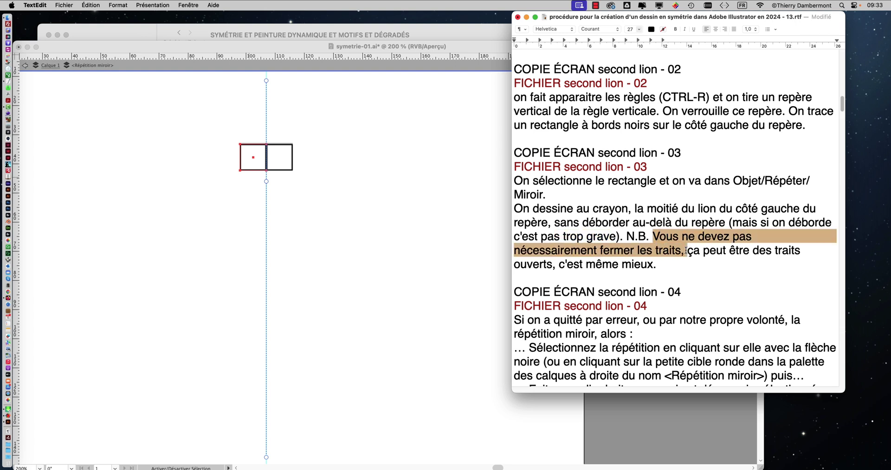
pyautogui.moveTo(685, 251); pyautogui.dragTo(656, 265)
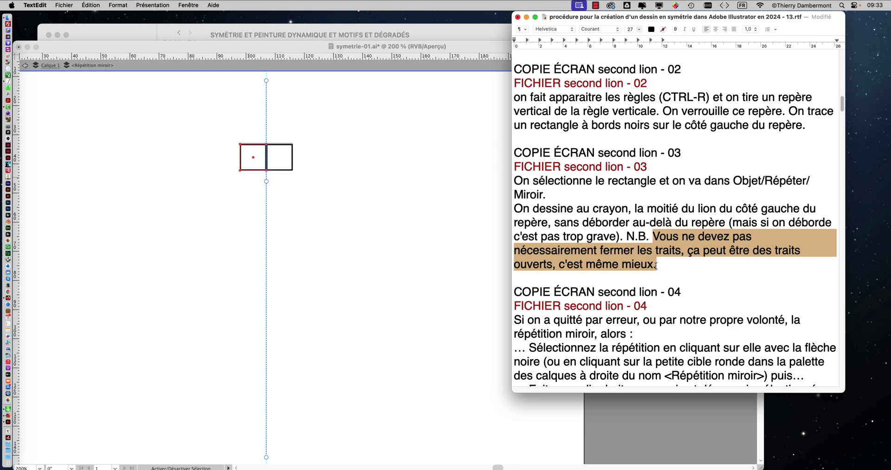
# - Switch back to Illustrator and narrow the document window to leave room beside it, framing the artboard at 100 %
pyautogui.click(269, 49)
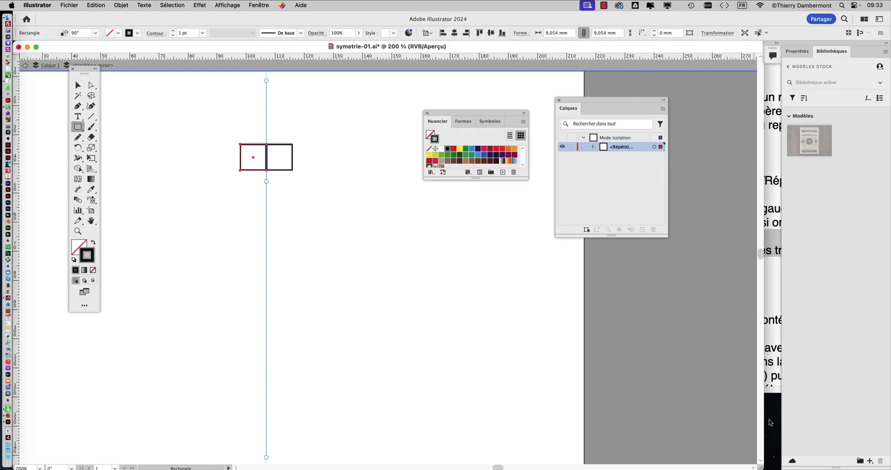
pyautogui.moveTo(761, 467); pyautogui.dragTo(464, 468)
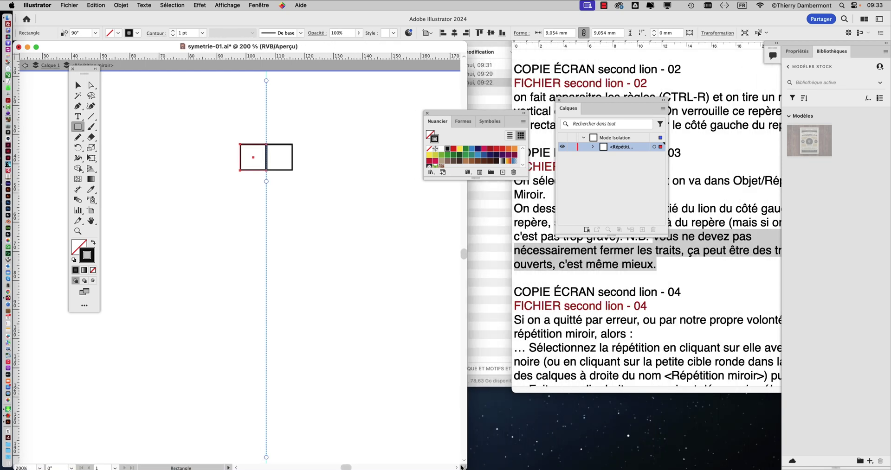
pyautogui.moveTo(288, 282); pyautogui.dragTo(234, 262)
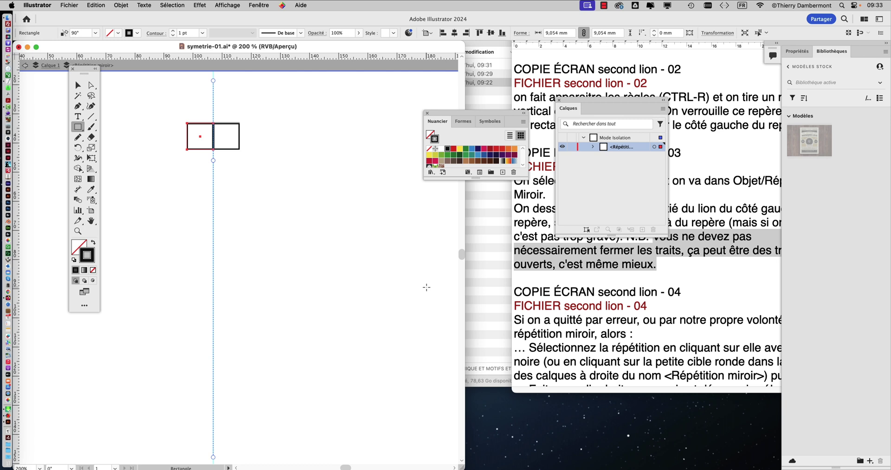
pyautogui.scroll(-2, 352, 376)
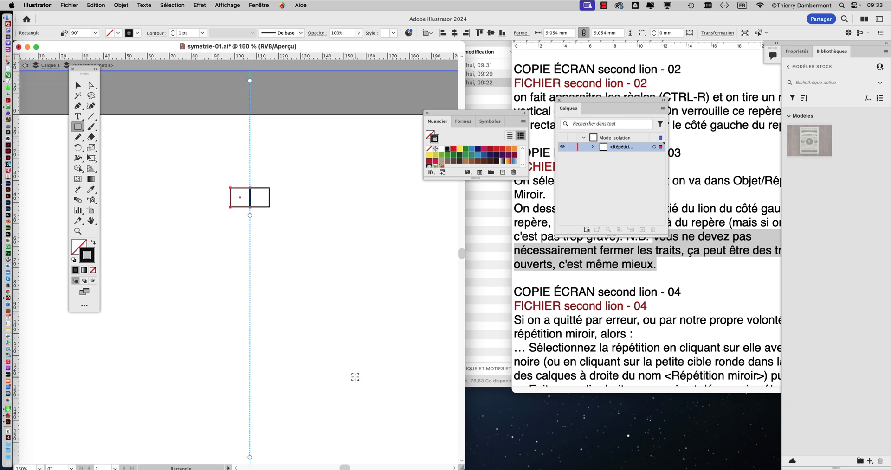
pyautogui.moveTo(295, 331); pyautogui.dragTo(267, 220)
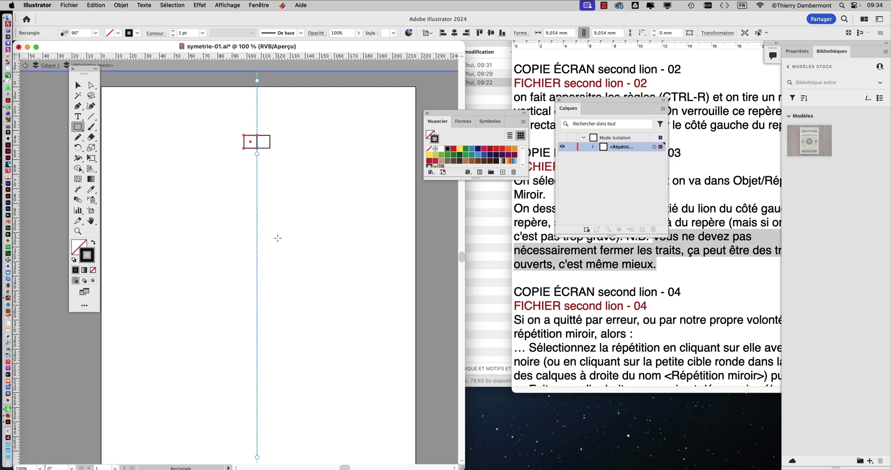
# - Switch to the Finder, open lion-2923947_640.jpg with Adobe Photoshop 2024, and hide Photoshop again
pyautogui.press('super+Tab')
pyautogui.press('super+Tab')
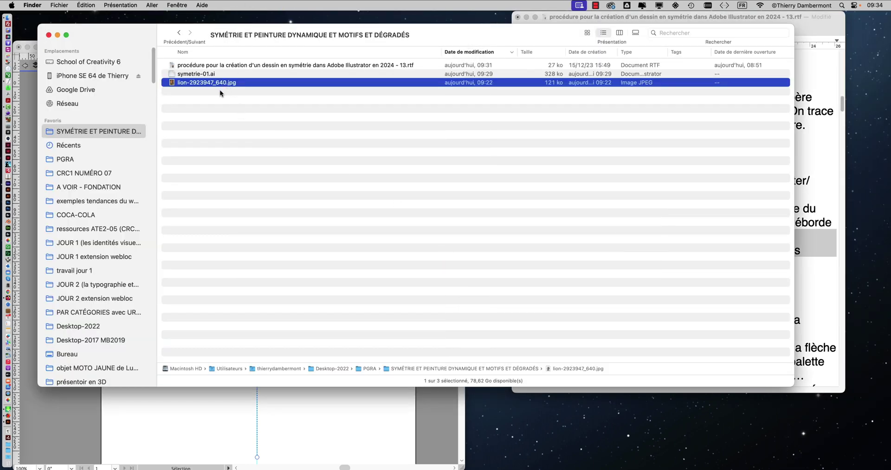
pyautogui.click(188, 67)
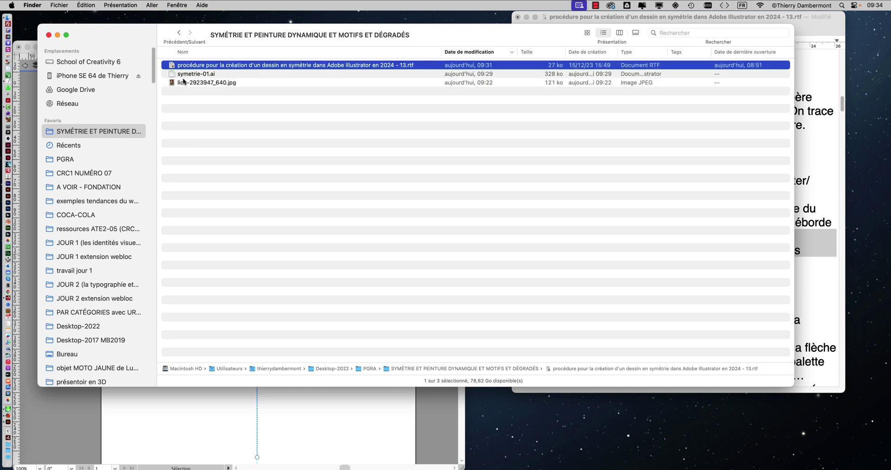
pyautogui.click(183, 84)
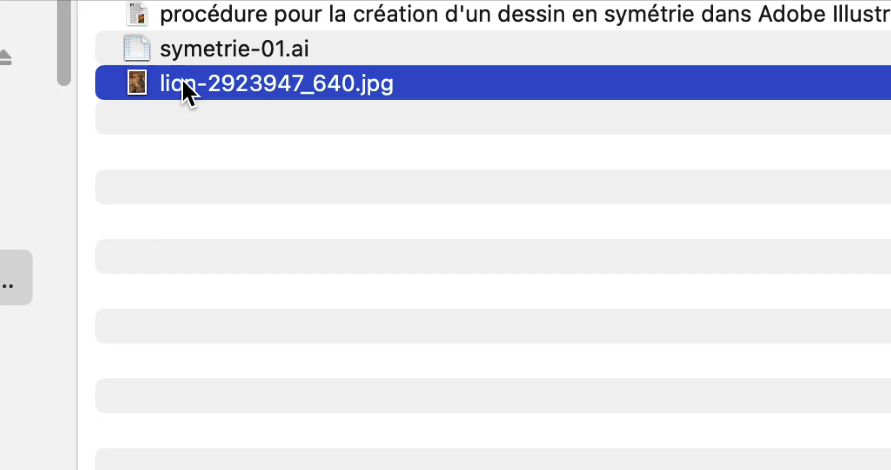
pyautogui.rightClick(184, 83)
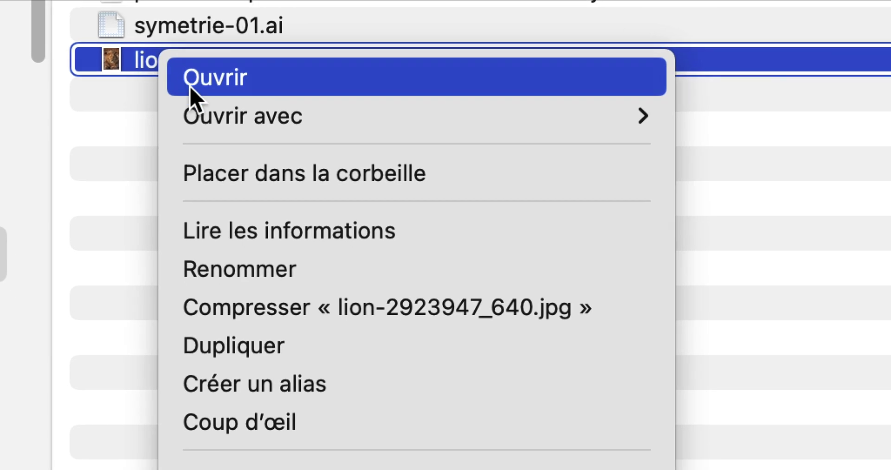
pyautogui.moveTo(213, 103)
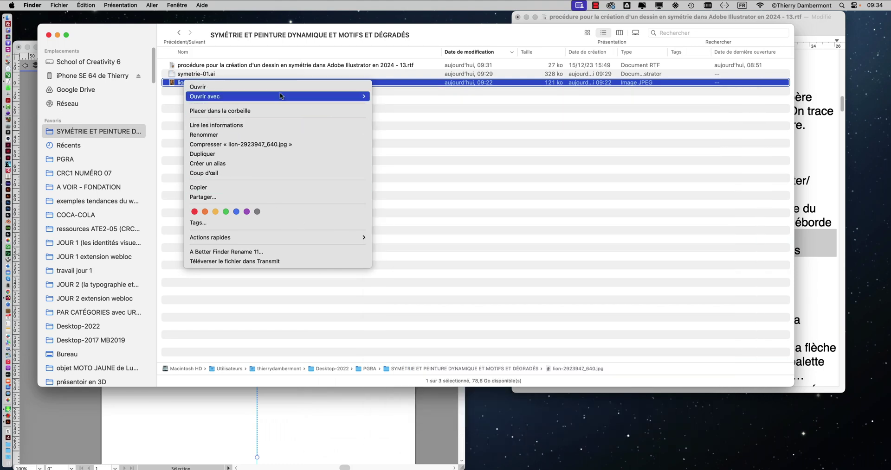
pyautogui.click(421, 131)
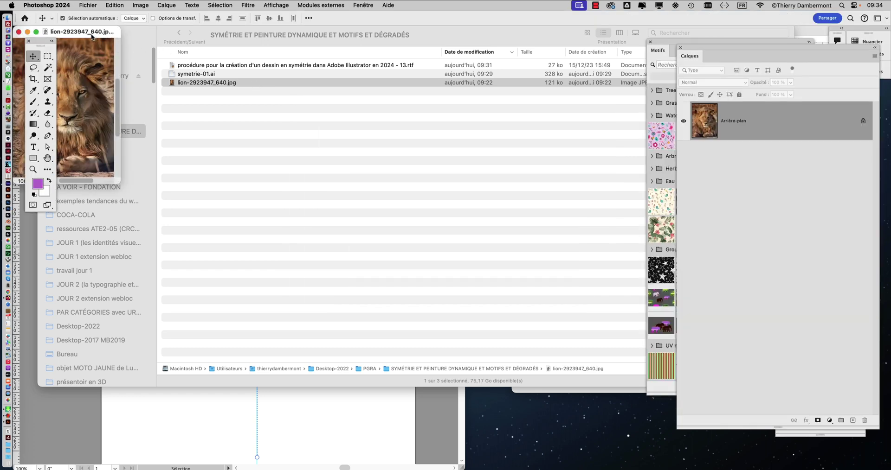
pyautogui.click(47, 5)
pyautogui.click(69, 99)
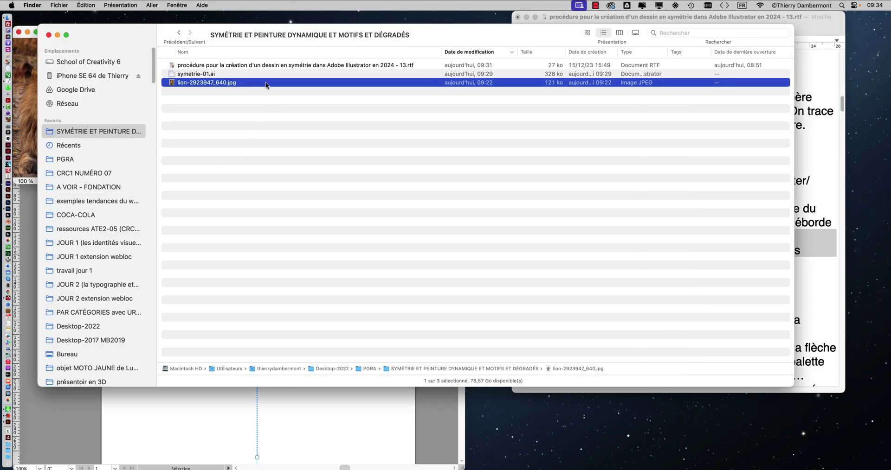
# - Open lion-2923947_640.jpg with Aperçu to view the lion photo, and dismiss the preview and the Finder window
pyautogui.rightClick(267, 84)
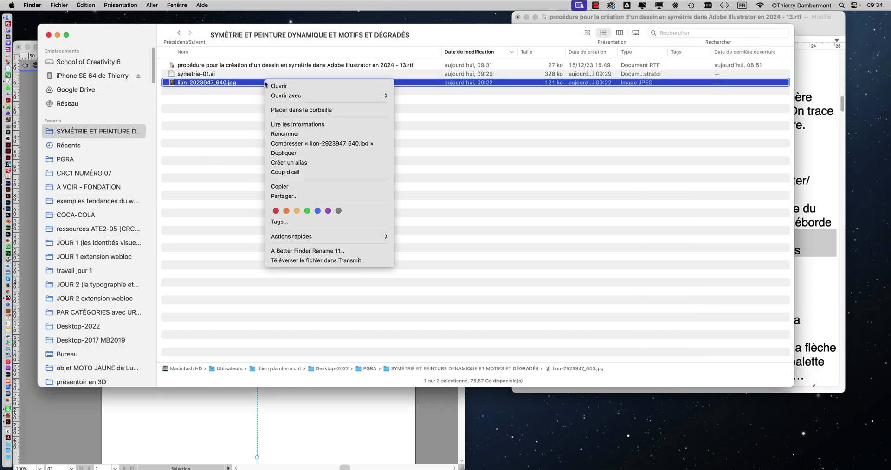
pyautogui.moveTo(298, 98)
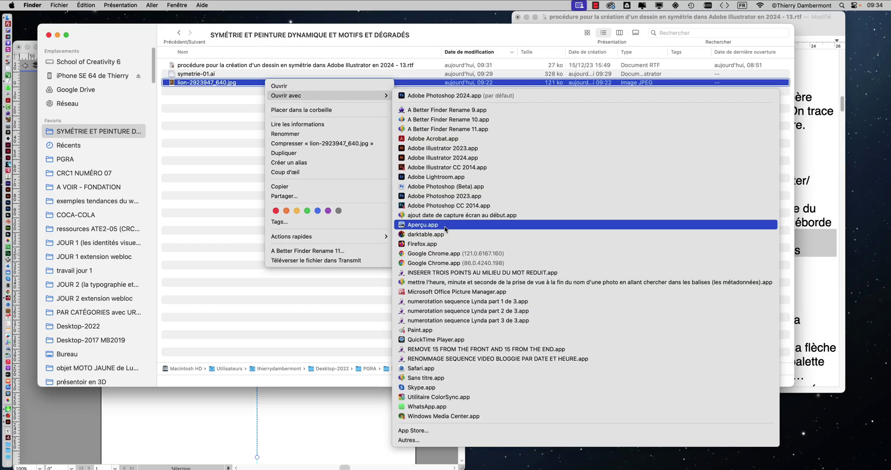
pyautogui.click(444, 226)
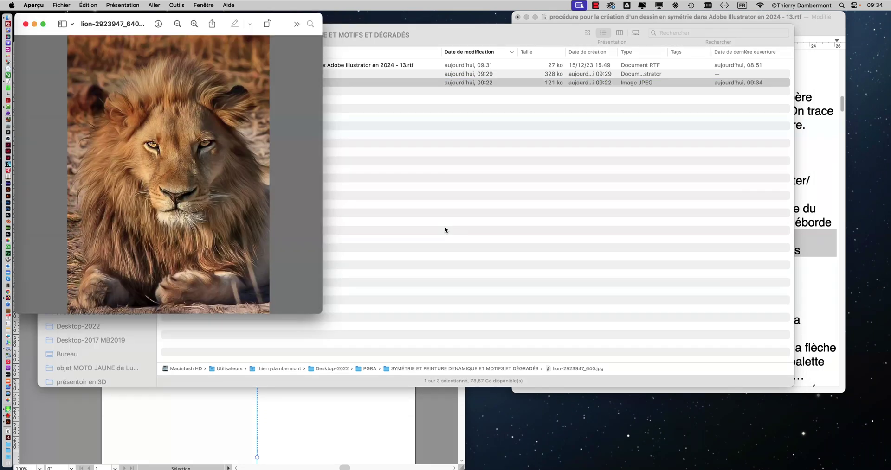
pyautogui.click(26, 24)
pyautogui.click(61, 36)
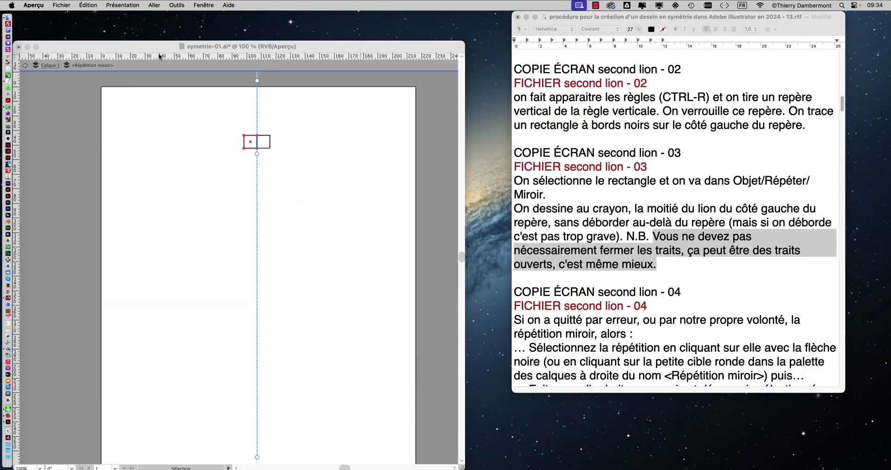
# - Switch back to Illustrator, widen the symetrie-01.ai window to the full screen width and close the Nuancier and Calques palettes
pyautogui.click(157, 50)
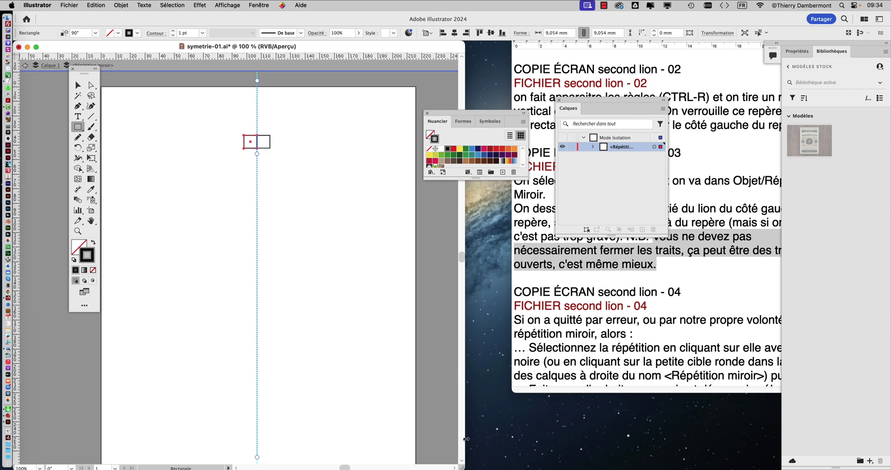
pyautogui.moveTo(463, 467); pyautogui.dragTo(887, 443)
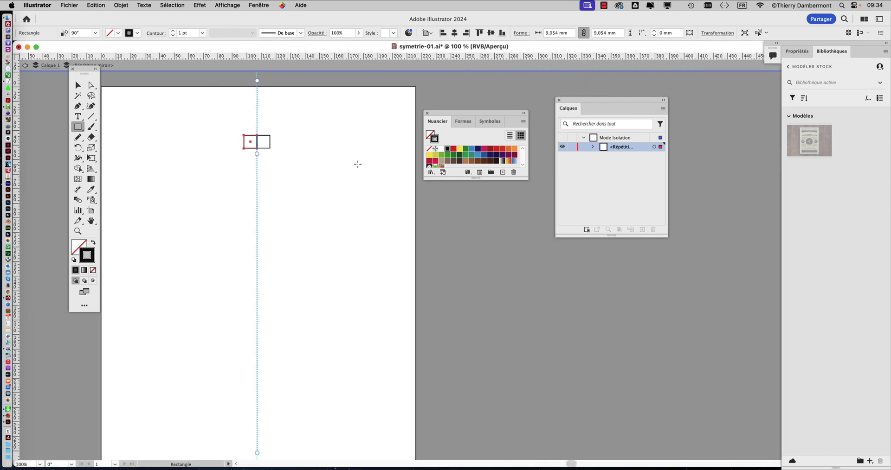
pyautogui.moveTo(366, 177); pyautogui.dragTo(308, 171)
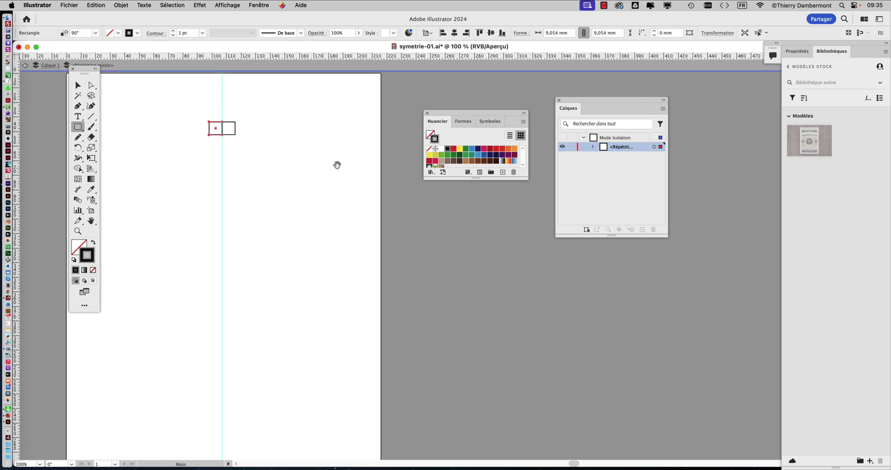
pyautogui.click(427, 113)
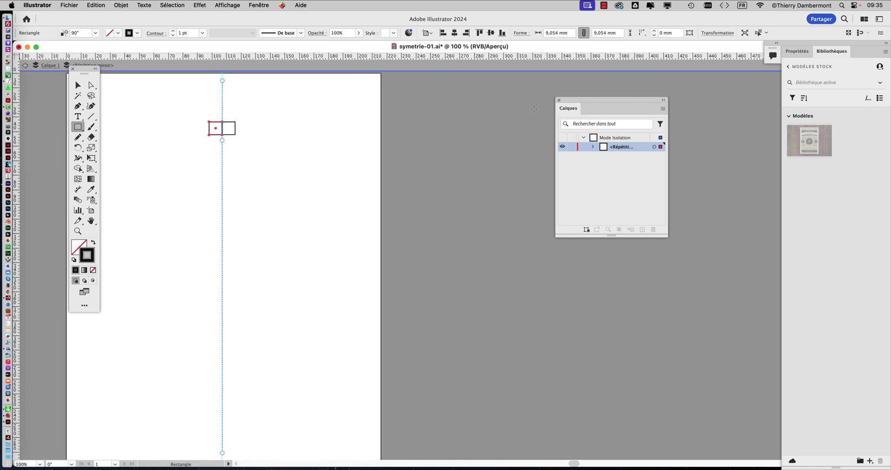
pyautogui.click(559, 101)
# - Try to import lion-2923947_640.jpg with Lier turned off while the mirror repeat is still isolated
pyautogui.click(67, 5)
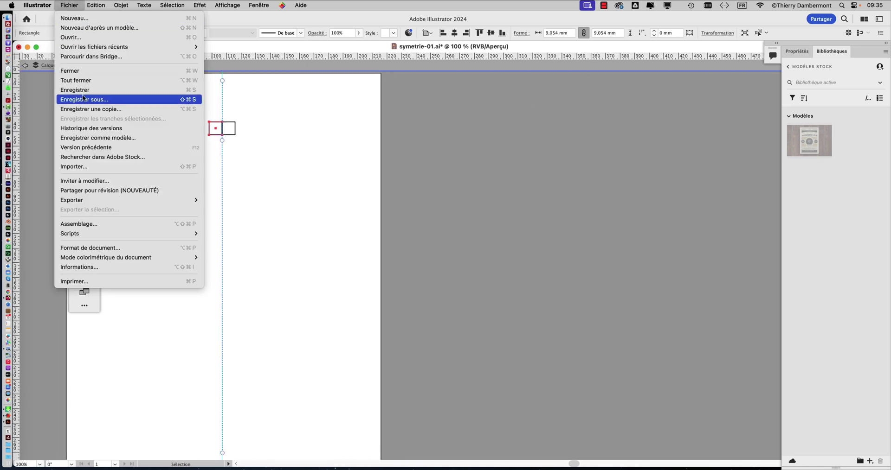
pyautogui.click(75, 166)
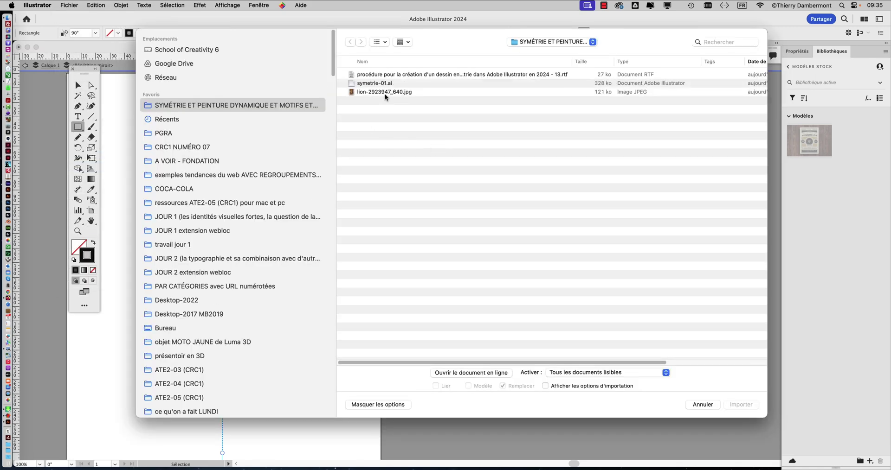
pyautogui.click(384, 92)
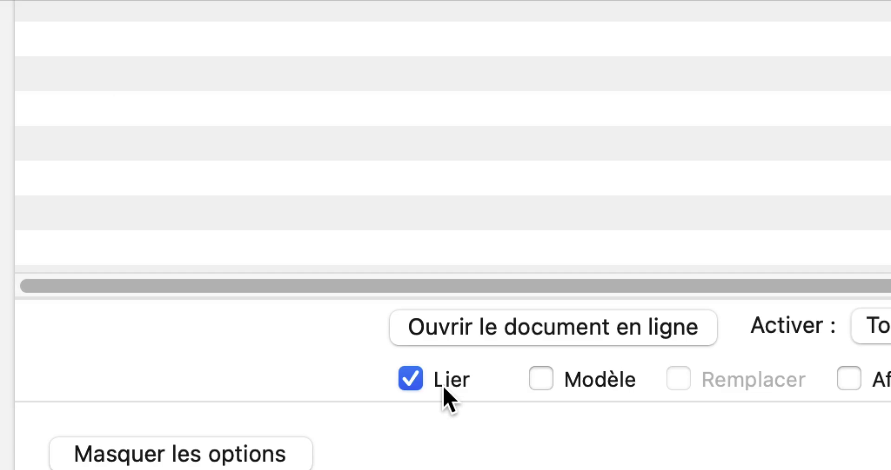
pyautogui.click(444, 389)
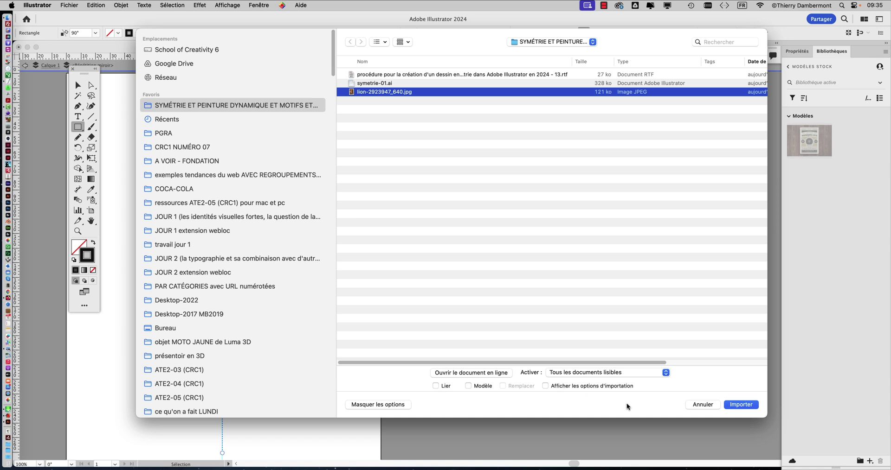
pyautogui.click(740, 405)
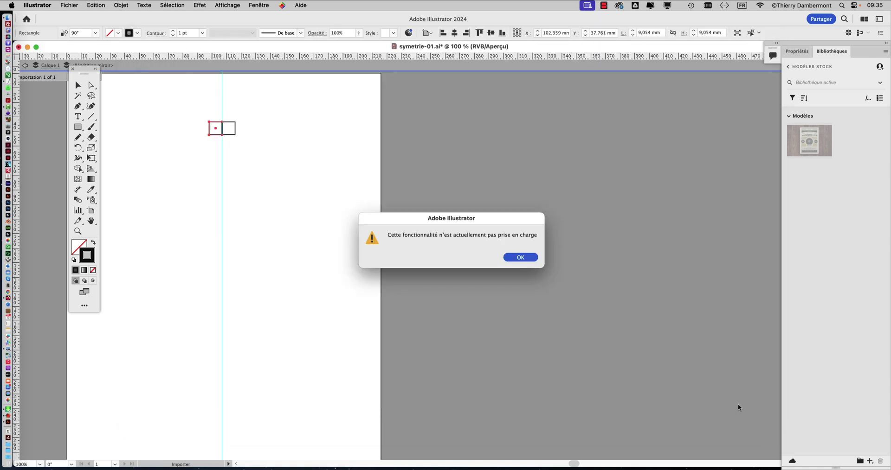
pyautogui.click(519, 258)
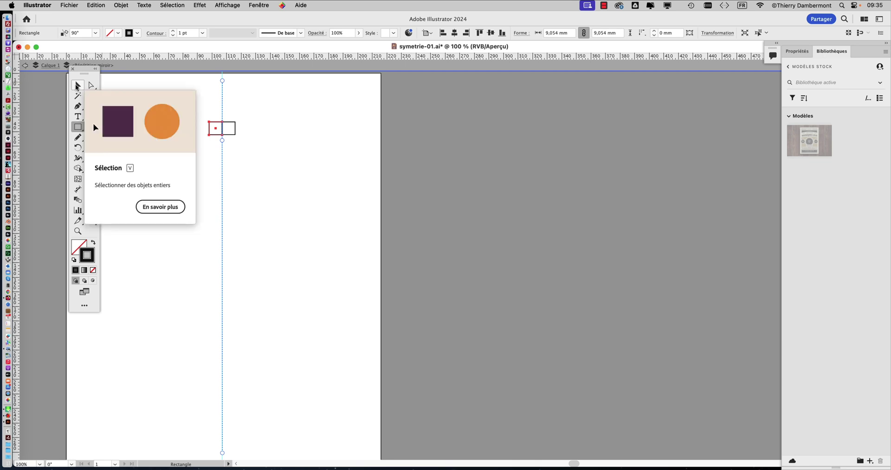
# - Move the floating toolbox clear of the isolation bar and leave the mirror repeat's isolation mode completely
pyautogui.moveTo(82, 72); pyautogui.dragTo(69, 109)
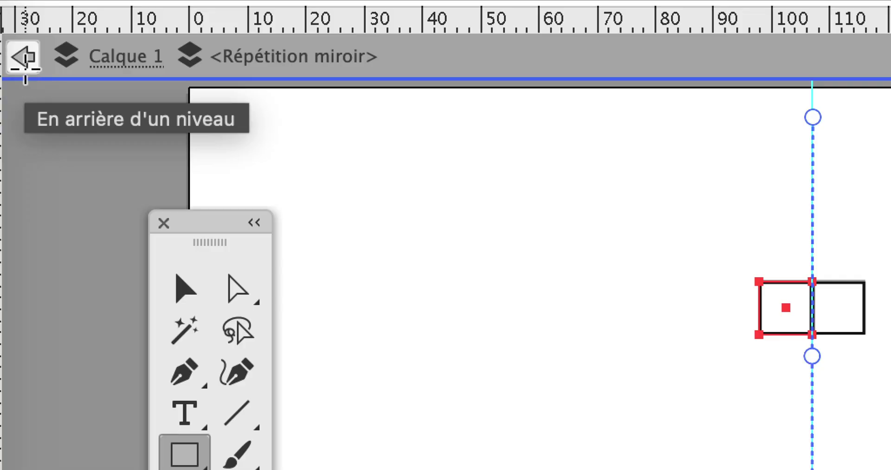
pyautogui.click(24, 67)
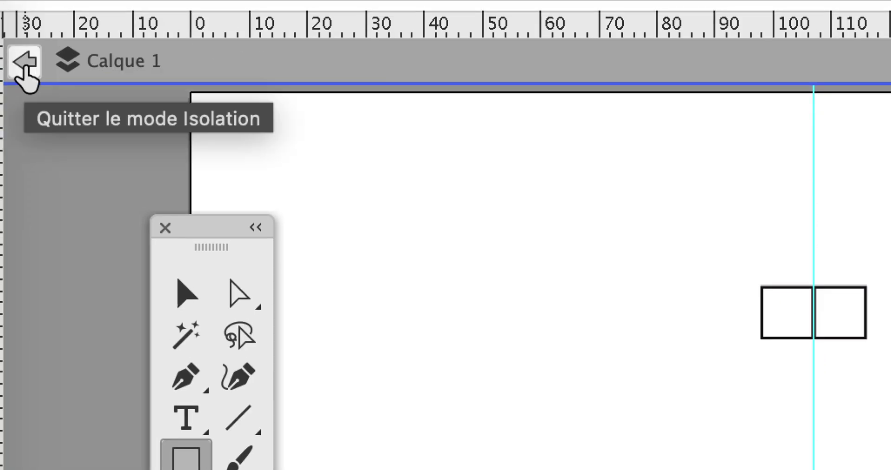
pyautogui.click(24, 68)
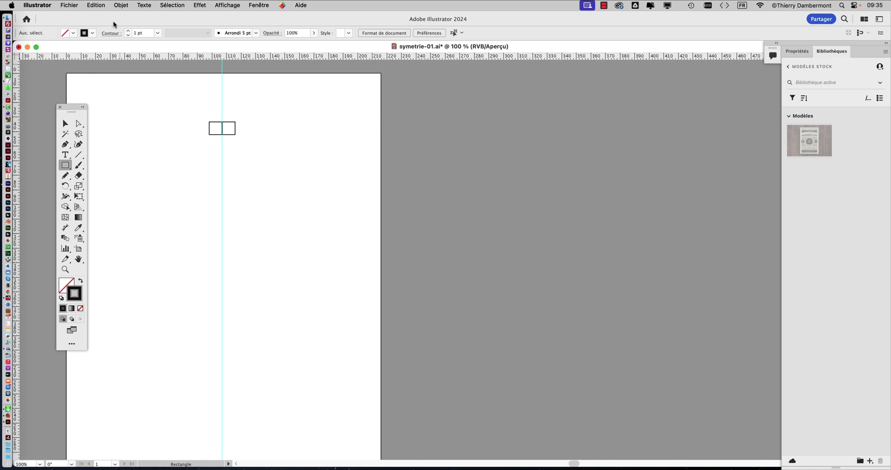
# - Import lion-2923947_640.jpg unlinked and place it at about 140 by 193 mm beside the artboard, on its right side
pyautogui.click(78, 5)
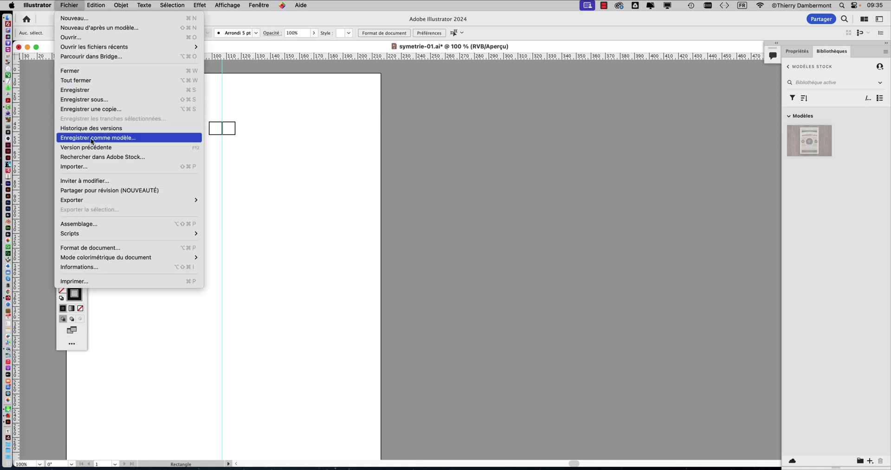
pyautogui.click(86, 167)
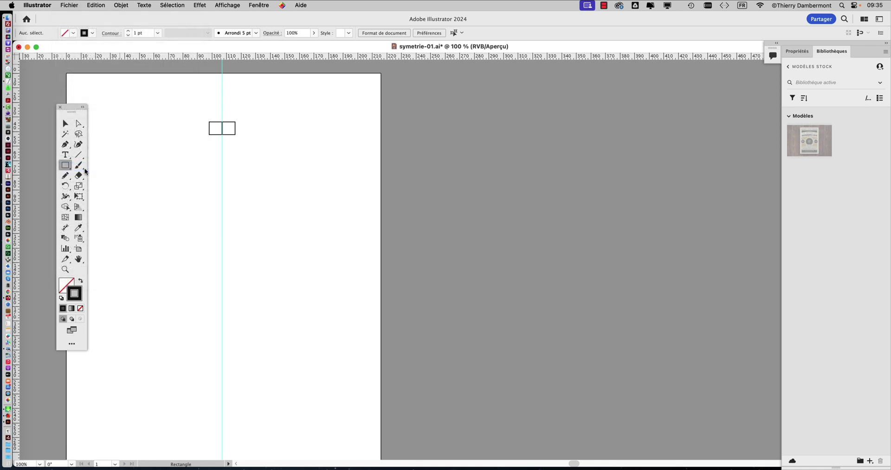
pyautogui.click(373, 92)
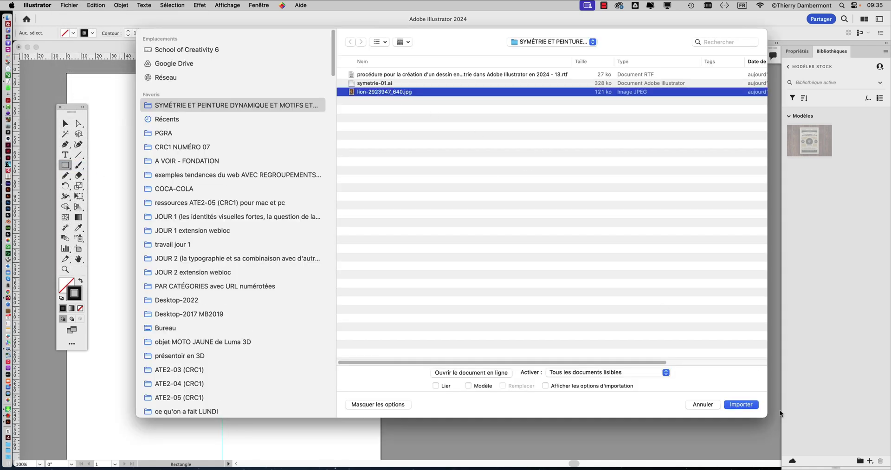
pyautogui.click(752, 405)
pyautogui.moveTo(412, 93); pyautogui.dragTo(729, 375)
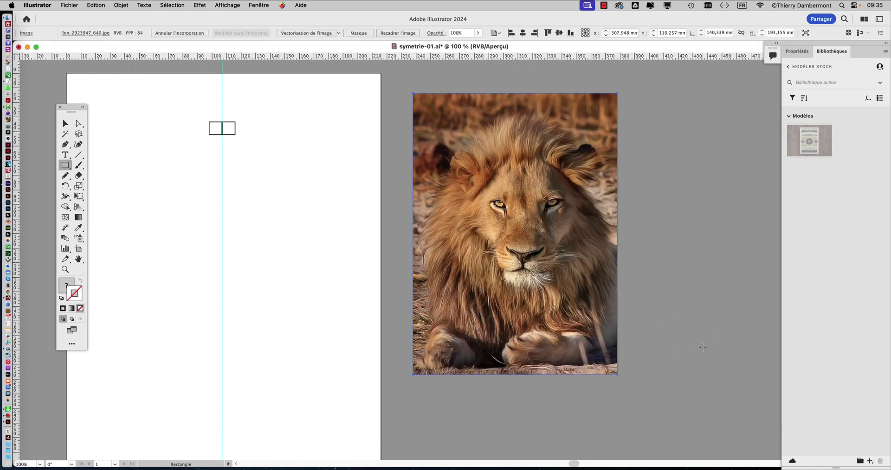
# - Select the mirrored squares on the guide and isolate this mirror repeat for editing
pyautogui.click(65, 123)
pyautogui.click(211, 127)
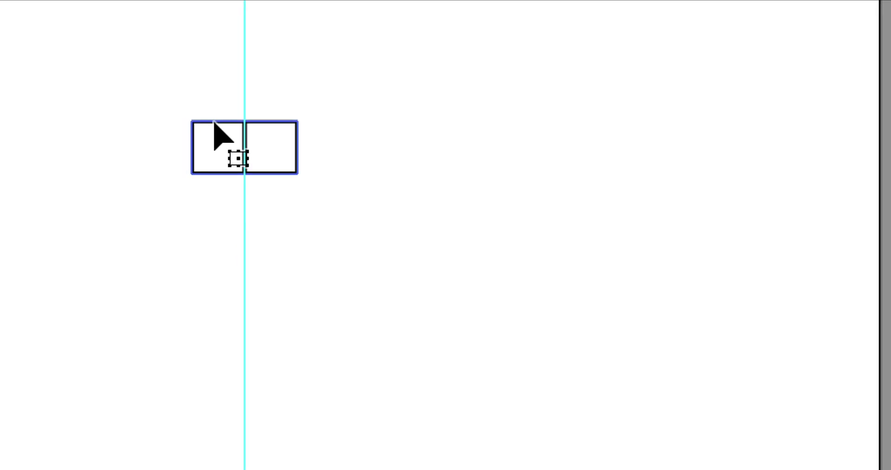
pyautogui.rightClick(213, 125)
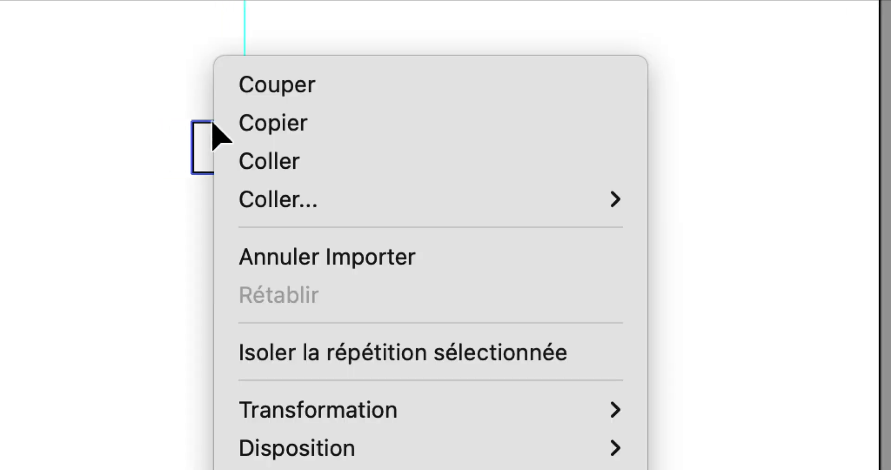
pyautogui.click(193, 105)
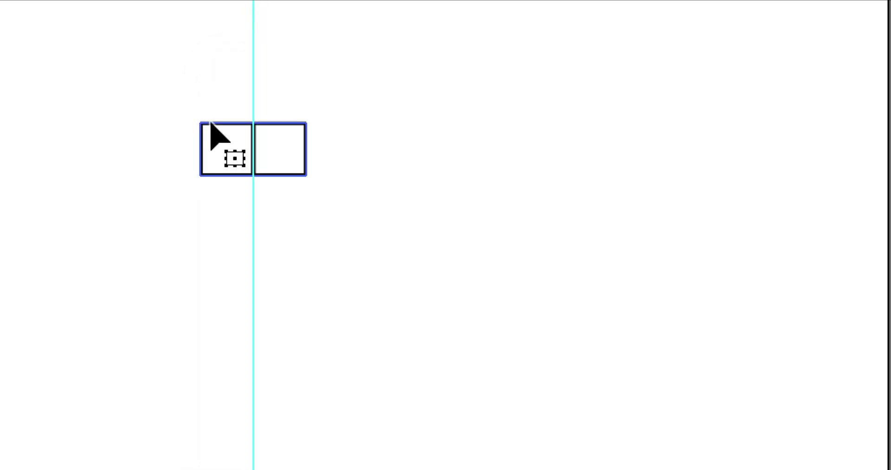
pyautogui.click(209, 110)
pyautogui.hotkey('ctrl', 'z')
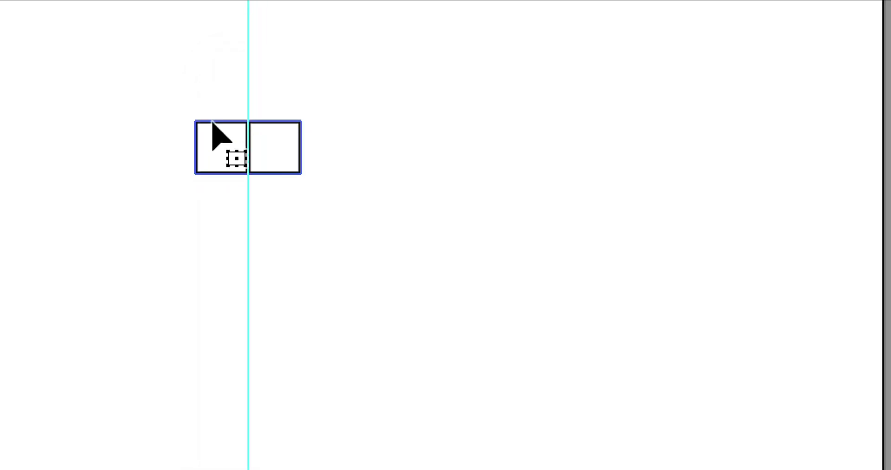
pyautogui.rightClick(213, 125)
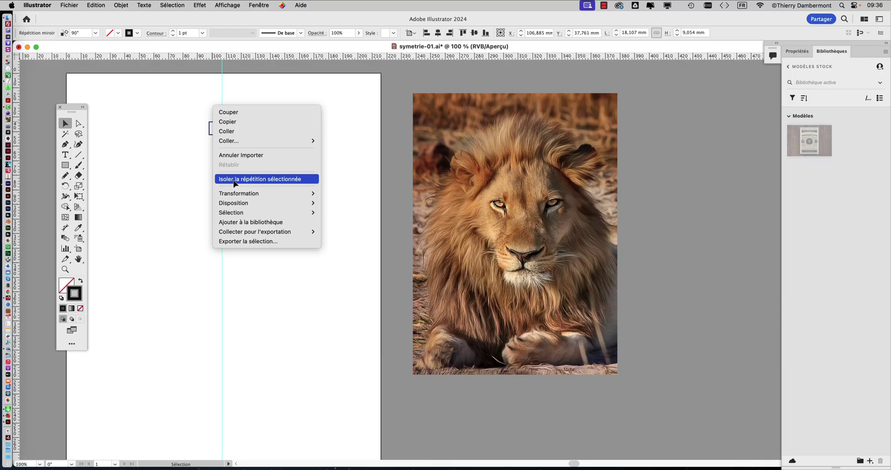
pyautogui.click(234, 179)
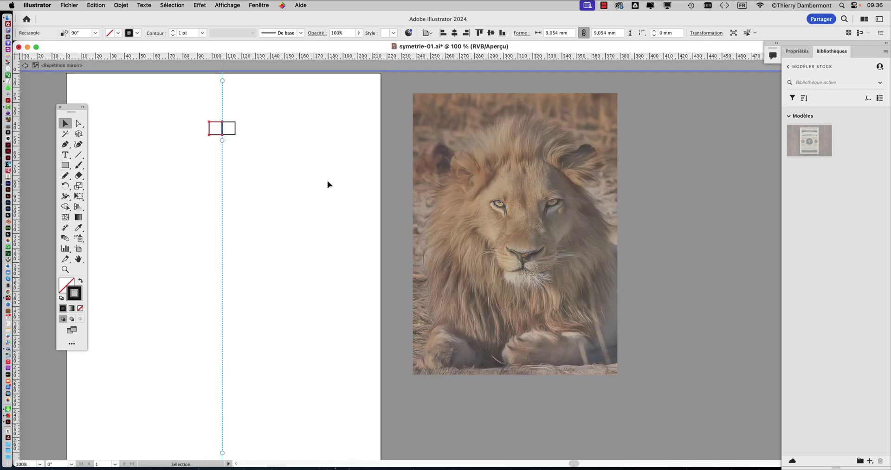
pyautogui.press('super')
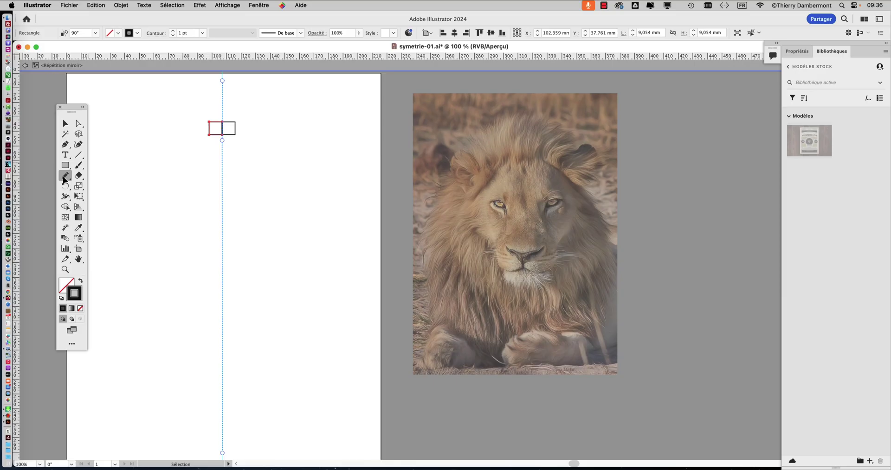
# - Sketch the brow line beside the guide with the Pencil tool and reshape it to about 19 by 16 mm
pyautogui.click(69, 174)
pyautogui.moveTo(208, 221); pyautogui.dragTo(255, 206)
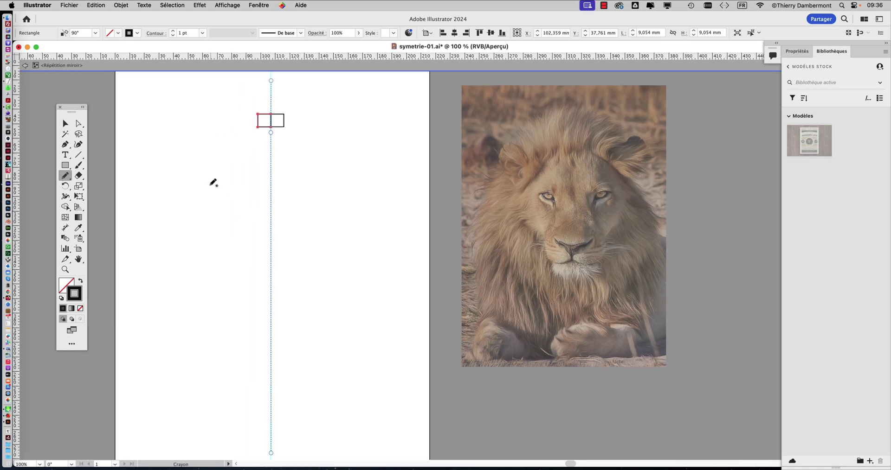
pyautogui.moveTo(188, 174); pyautogui.dragTo(214, 147)
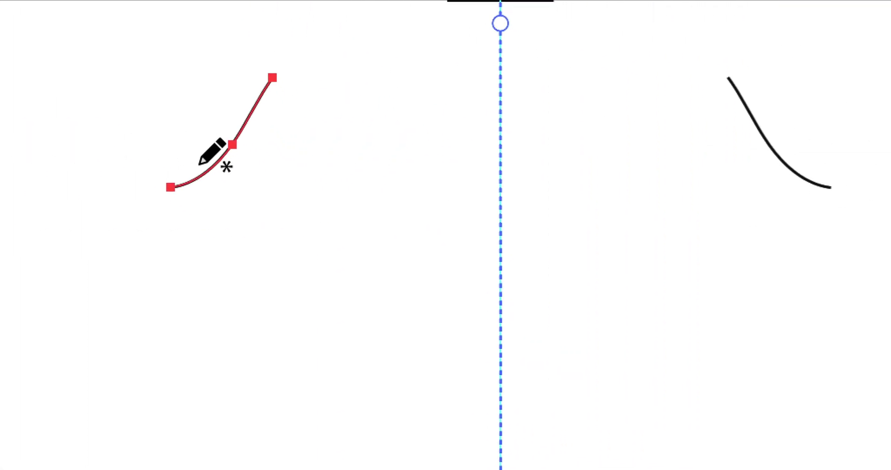
pyautogui.moveTo(429, 178); pyautogui.dragTo(480, 125)
pyautogui.moveTo(216, 150); pyautogui.dragTo(216, 150)
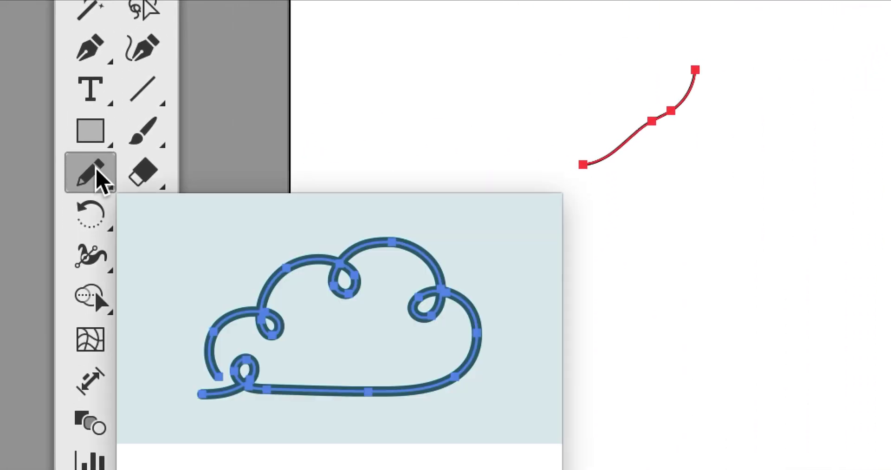
# - Turn off Conserver la sélection in the Pencil tool options
pyautogui.doubleClick(98, 176)
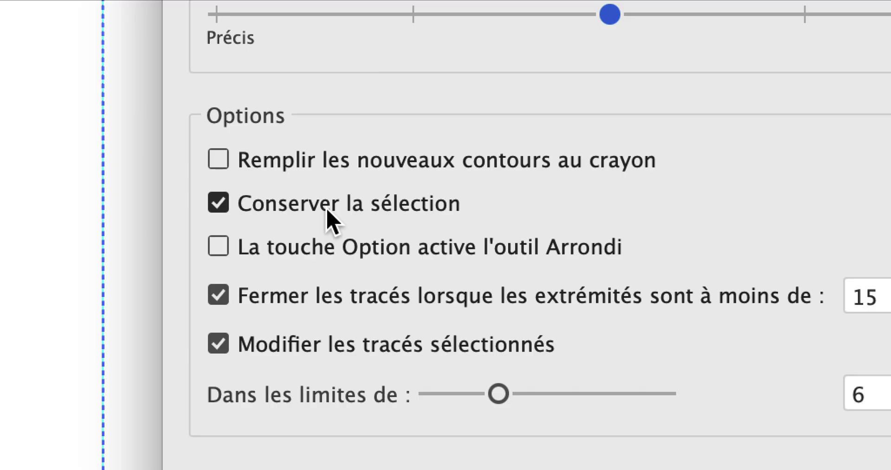
pyautogui.click(327, 214)
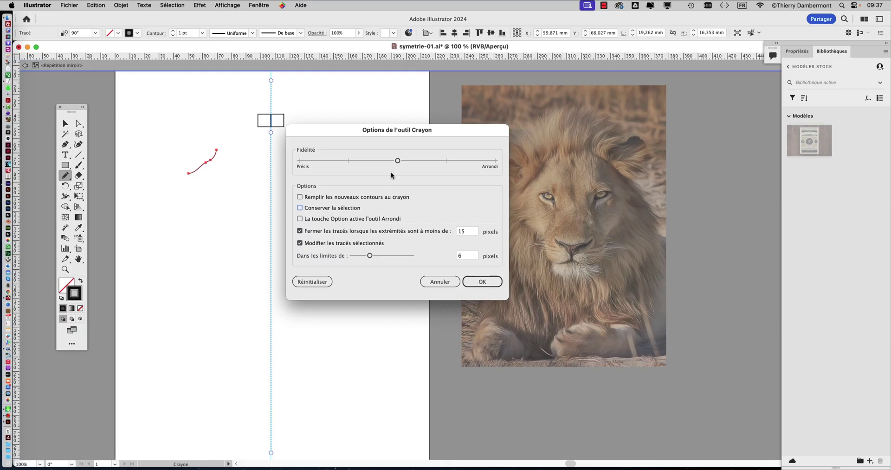
pyautogui.click(480, 281)
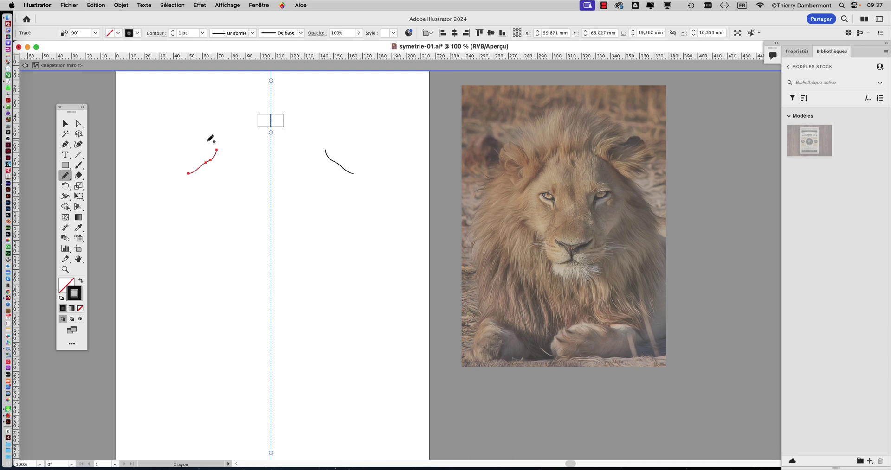
# - Draw the lion's ear, forehead line, eye, nose bridge and a muzzle curve freehand on the mirror axis's left side
pyautogui.moveTo(188, 161)
pyautogui.mouseDown()
pyautogui.moveTo(169, 130)
pyautogui.moveTo(185, 116)
pyautogui.moveTo(203, 139)
pyautogui.moveTo(195, 153)
pyautogui.moveTo(181, 147)
pyautogui.moveTo(179, 134)
pyautogui.moveTo(195, 146)
pyautogui.mouseUp()
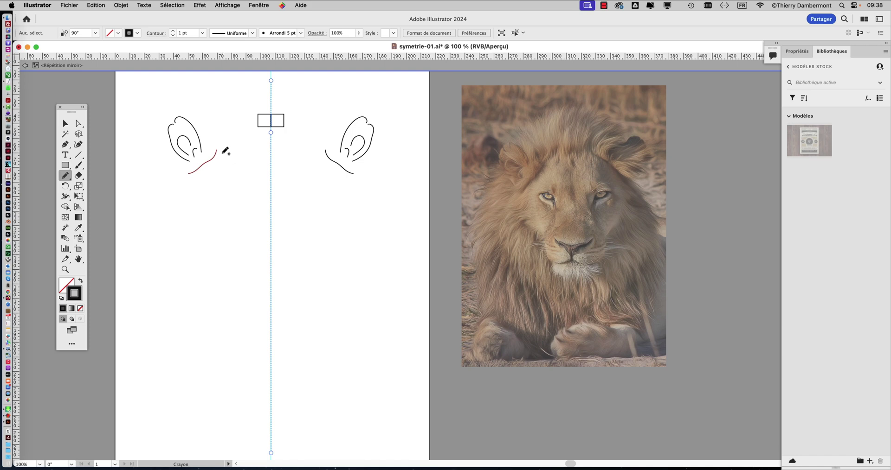
pyautogui.moveTo(220, 154); pyautogui.dragTo(255, 148)
pyautogui.moveTo(212, 181)
pyautogui.mouseDown()
pyautogui.moveTo(229, 195)
pyautogui.moveTo(211, 183)
pyautogui.mouseUp()
pyautogui.moveTo(235, 206)
pyautogui.mouseDown()
pyautogui.moveTo(219, 228)
pyautogui.moveTo(235, 198)
pyautogui.mouseUp()
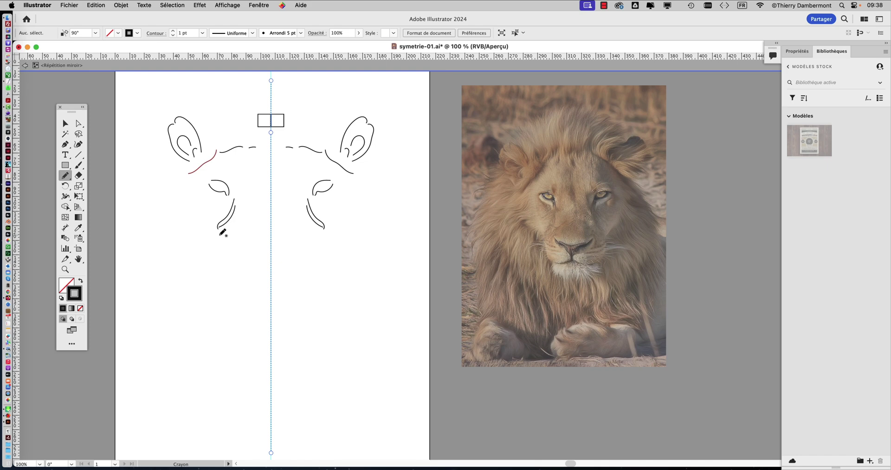
pyautogui.moveTo(220, 234)
pyautogui.mouseDown()
pyautogui.moveTo(225, 251)
pyautogui.moveTo(239, 255)
pyautogui.mouseUp()
# - Move all the drawn face strokes together about 10 mm toward the mirror axis and 13 mm down, leaving them deselected
pyautogui.click(68, 126)
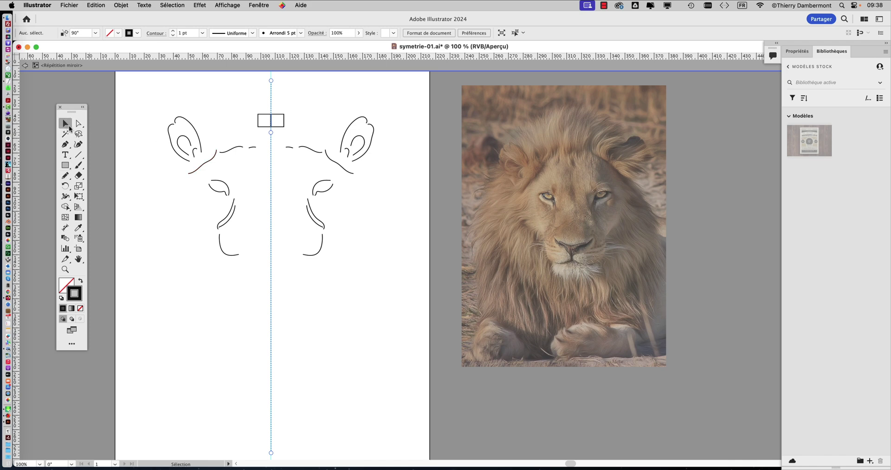
pyautogui.moveTo(165, 104)
pyautogui.mouseDown()
pyautogui.moveTo(257, 236)
pyautogui.moveTo(257, 281)
pyautogui.mouseUp()
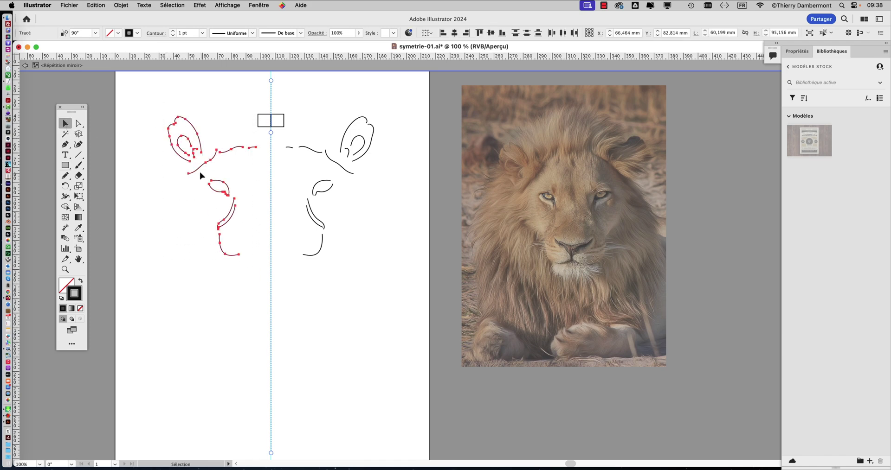
pyautogui.moveTo(199, 172); pyautogui.dragTo(214, 191)
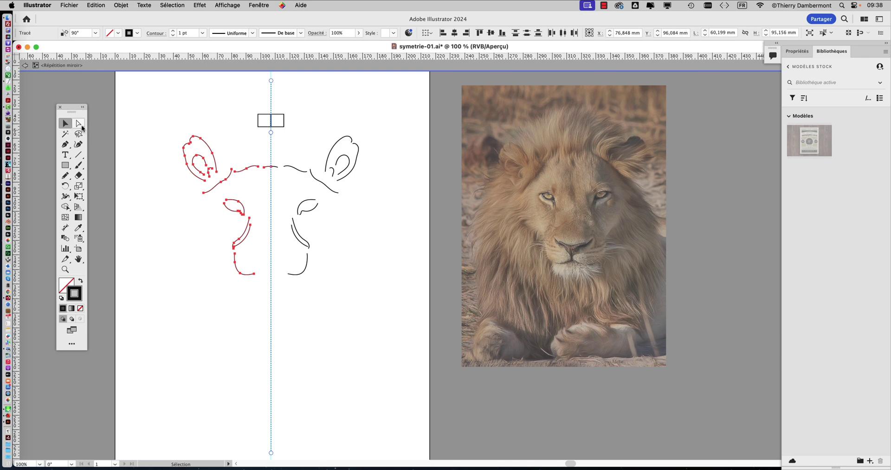
pyautogui.click(193, 204)
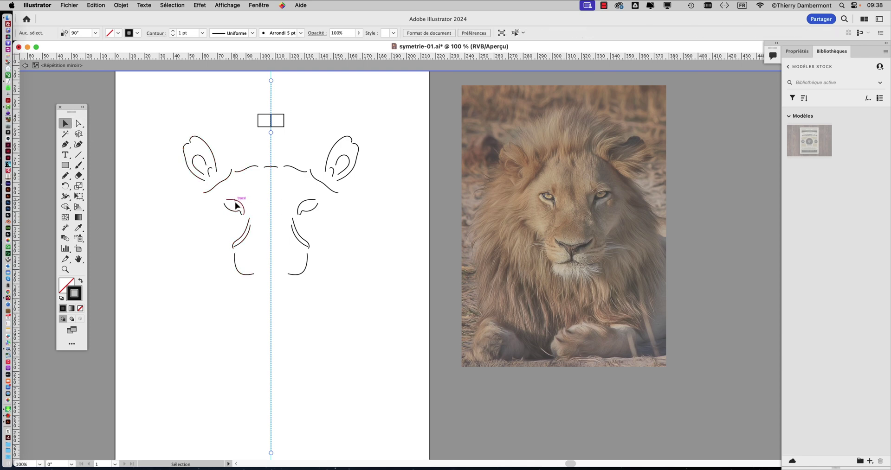
# - Delete the muzzle curve and draw the nose and nostril with the Pencil tool up to the mirror axis
pyautogui.moveTo(236, 261); pyautogui.dragTo(234, 263)
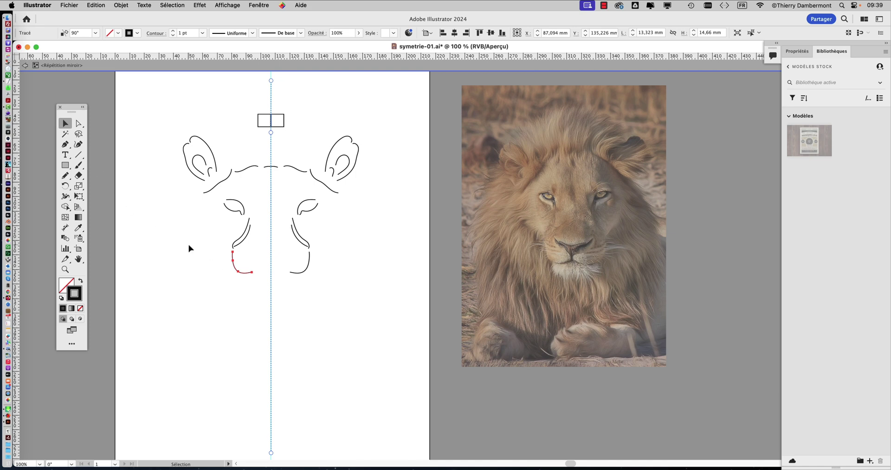
pyautogui.press('Delete')
pyautogui.click(65, 175)
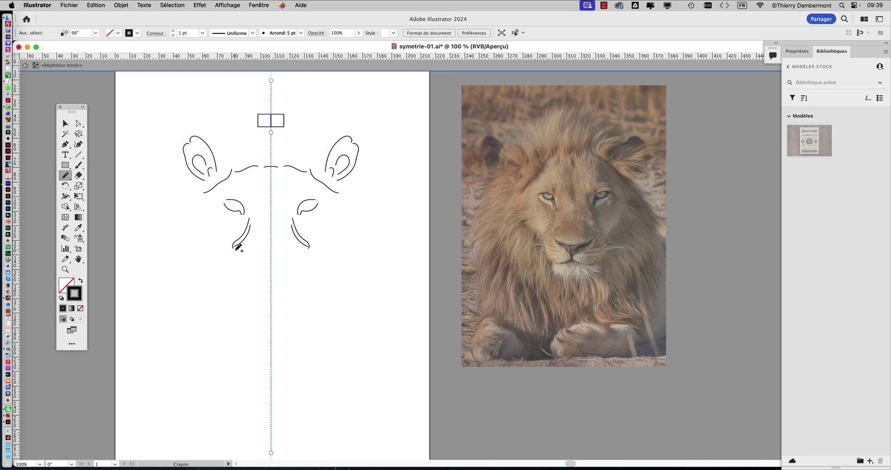
pyautogui.moveTo(246, 265); pyautogui.dragTo(272, 273)
pyautogui.moveTo(268, 269)
pyautogui.mouseDown()
pyautogui.moveTo(247, 246)
pyautogui.moveTo(271, 253)
pyautogui.mouseUp()
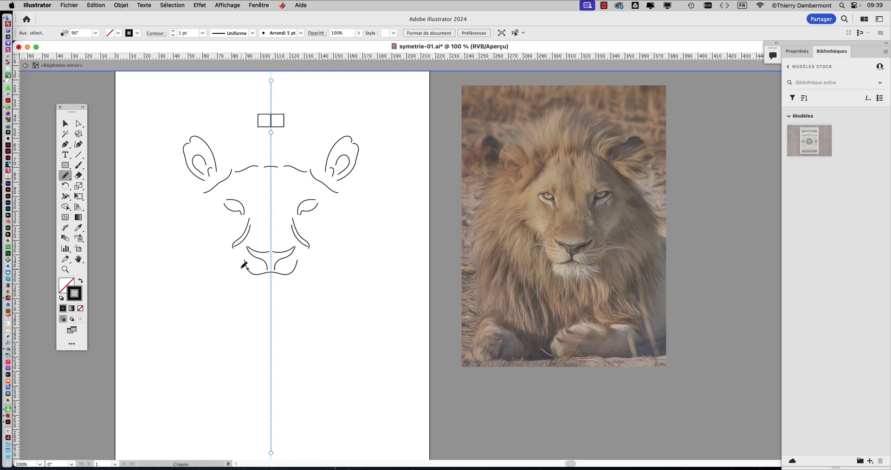
# - Draw the muzzle, mouth and chin, the cheek contour and the long inner mane edge tapering down to the axis
pyautogui.moveTo(234, 250)
pyautogui.mouseDown()
pyautogui.moveTo(234, 267)
pyautogui.moveTo(254, 281)
pyautogui.mouseUp()
pyautogui.moveTo(242, 284)
pyautogui.mouseDown()
pyautogui.moveTo(251, 297)
pyautogui.moveTo(270, 300)
pyautogui.mouseUp()
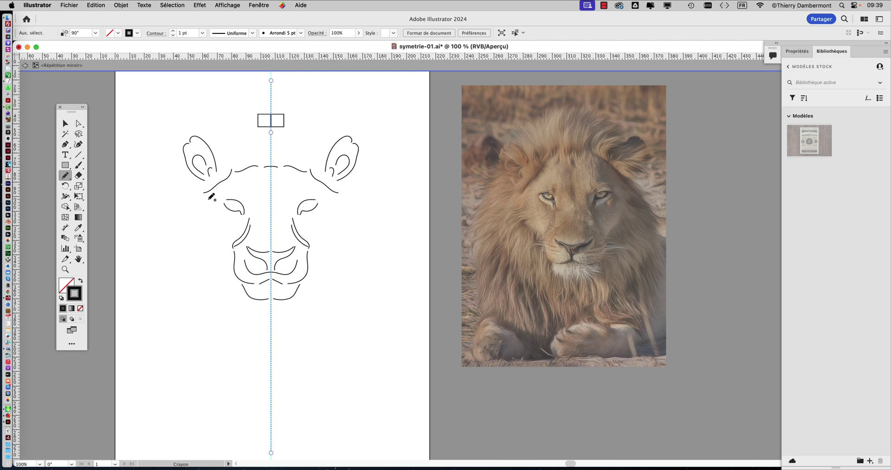
pyautogui.moveTo(211, 195)
pyautogui.mouseDown()
pyautogui.moveTo(194, 222)
pyautogui.moveTo(215, 249)
pyautogui.moveTo(234, 253)
pyautogui.mouseUp()
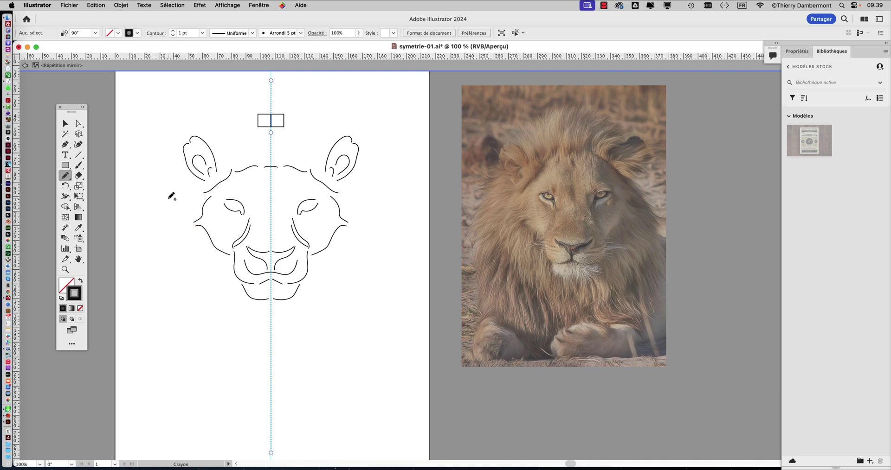
pyautogui.moveTo(189, 204)
pyautogui.mouseDown()
pyautogui.moveTo(176, 255)
pyautogui.moveTo(263, 380)
pyautogui.mouseUp()
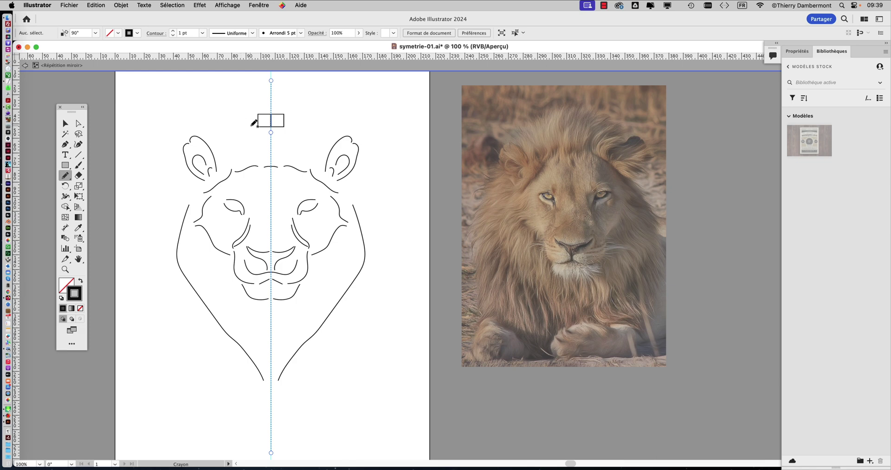
# - Delete the starter square above the lion's head
pyautogui.click(66, 123)
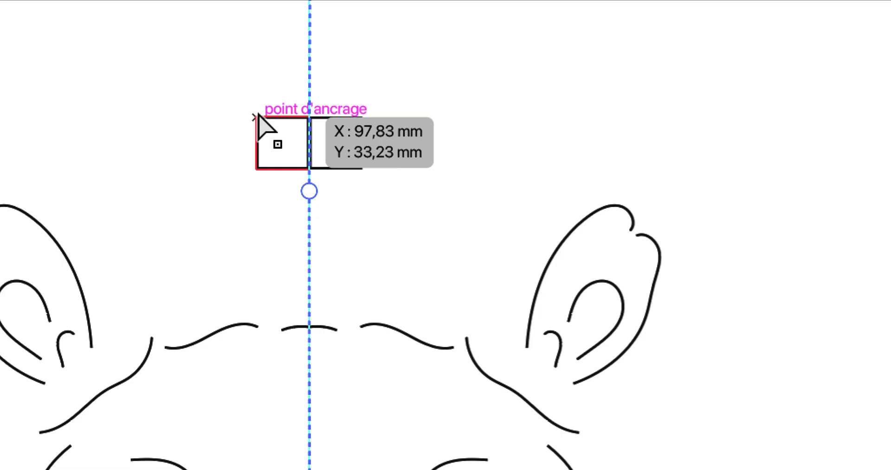
pyautogui.click(258, 116)
pyautogui.press('Delete')
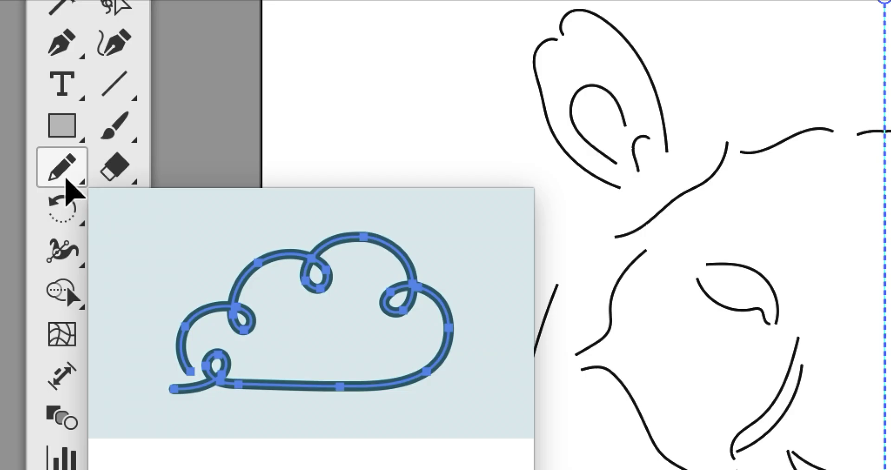
# - Draw the outer mane contour with the Pencil tool, from above the head, past the ear and down to the axis
pyautogui.click(65, 177)
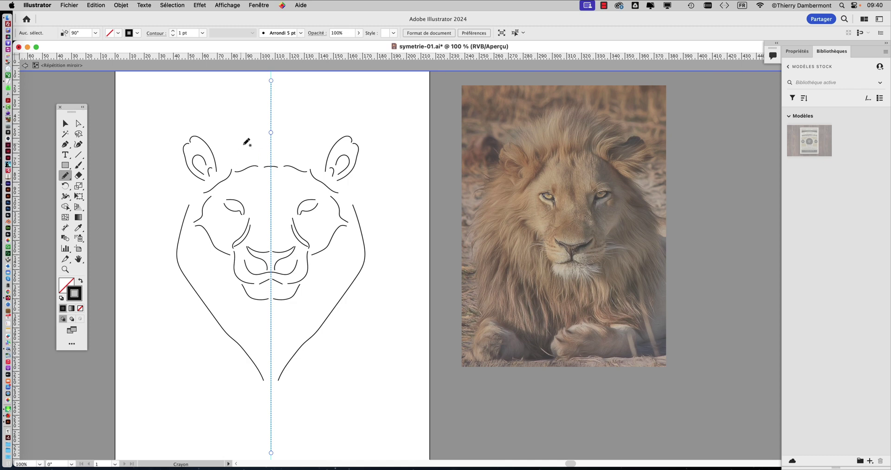
pyautogui.moveTo(267, 126); pyautogui.dragTo(206, 132)
pyautogui.moveTo(184, 165); pyautogui.dragTo(152, 285)
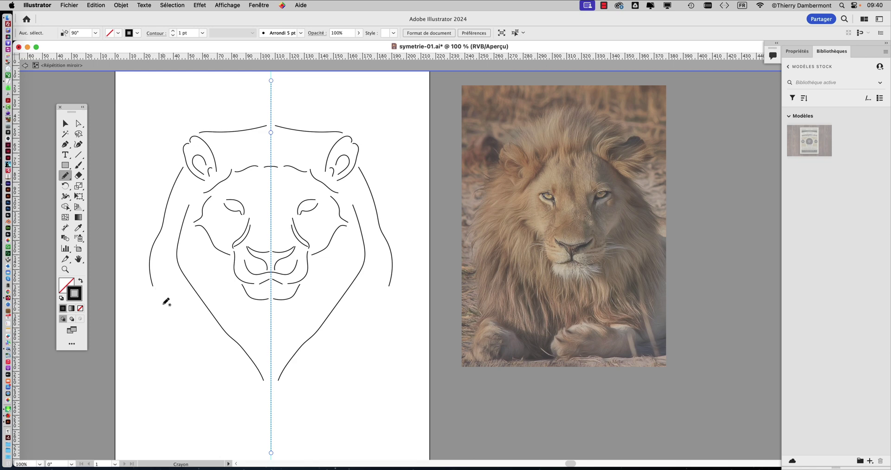
pyautogui.moveTo(158, 295)
pyautogui.mouseDown()
pyautogui.moveTo(200, 367)
pyautogui.moveTo(264, 411)
pyautogui.mouseUp()
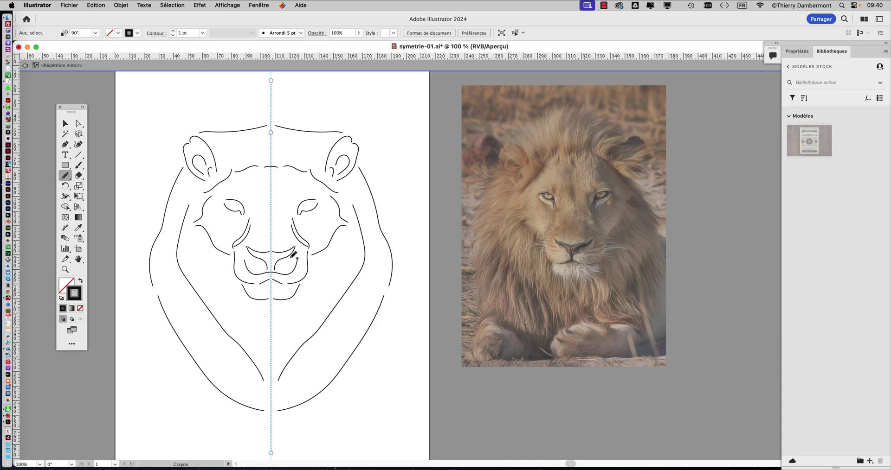
# - Save the drawing as a new version named symetrie-02.ai in Adobe Illustrator (ai) format
pyautogui.click(79, 4)
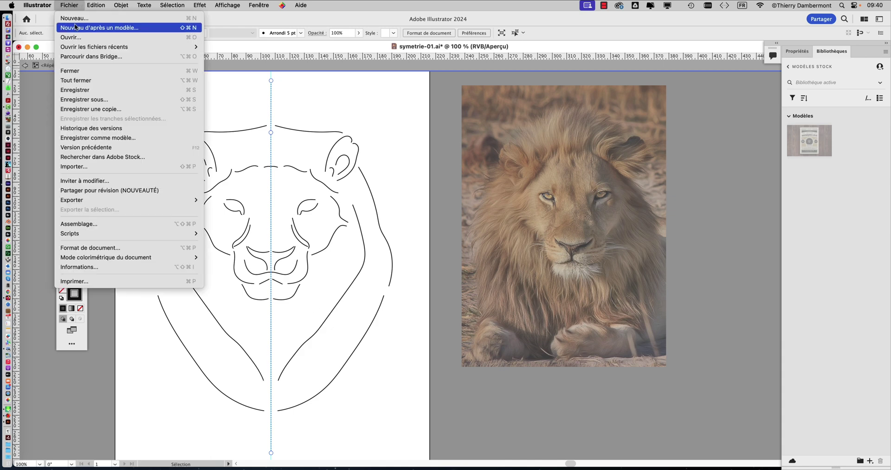
pyautogui.click(105, 95)
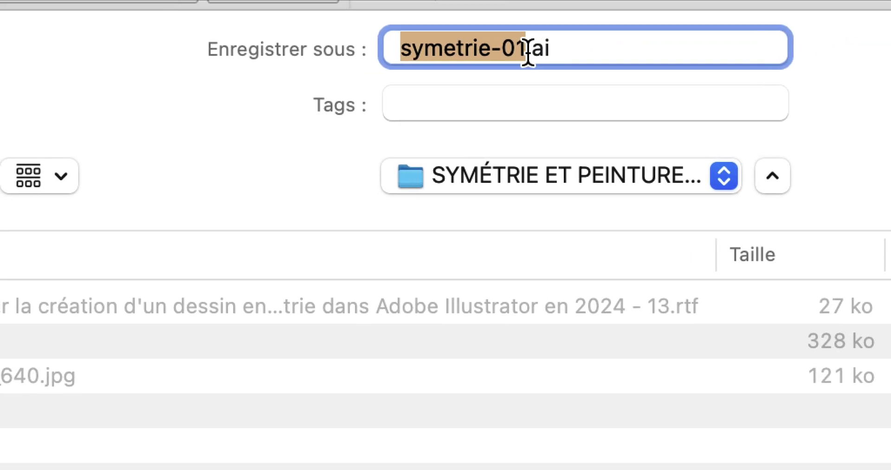
pyautogui.moveTo(527, 52); pyautogui.dragTo(519, 55)
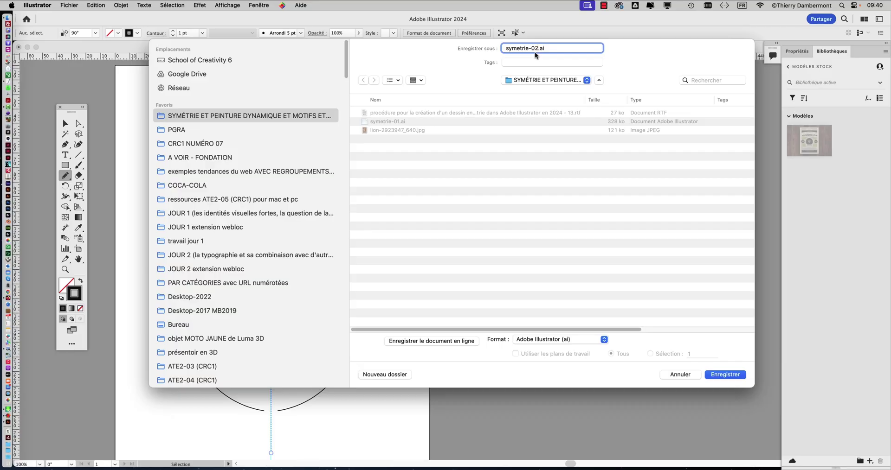
pyautogui.click(738, 377)
pyautogui.click(675, 351)
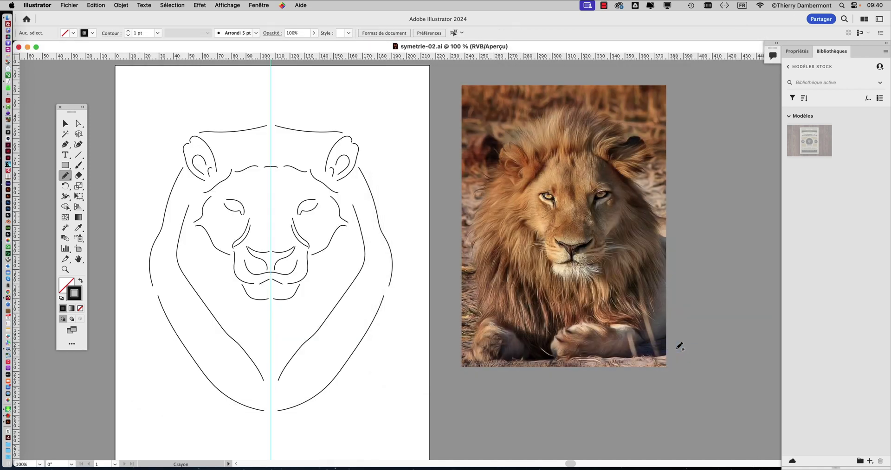